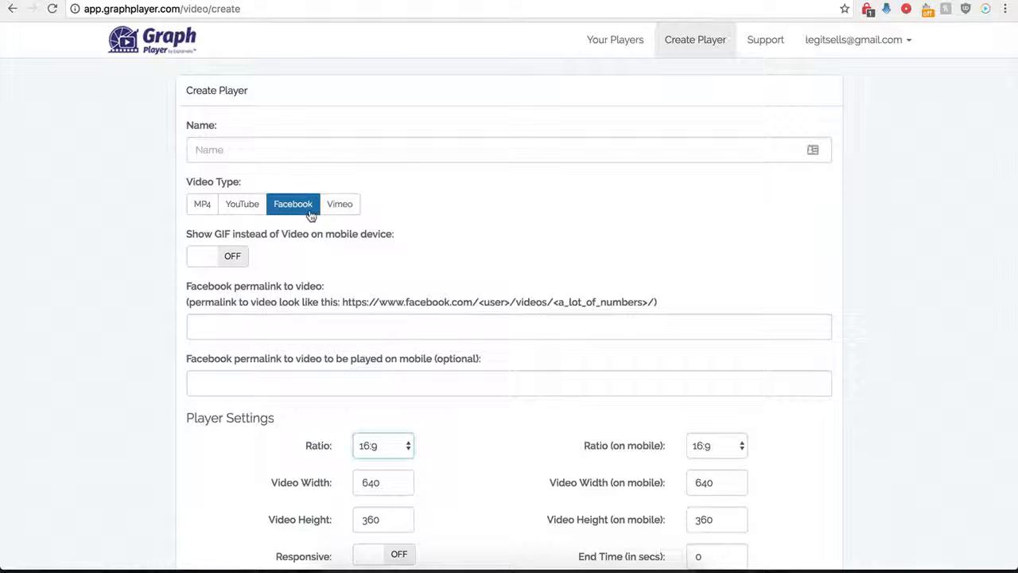
- Name the new player "Demo Name" and set its video type to Facebook
scroll(180, 345, down, 1)
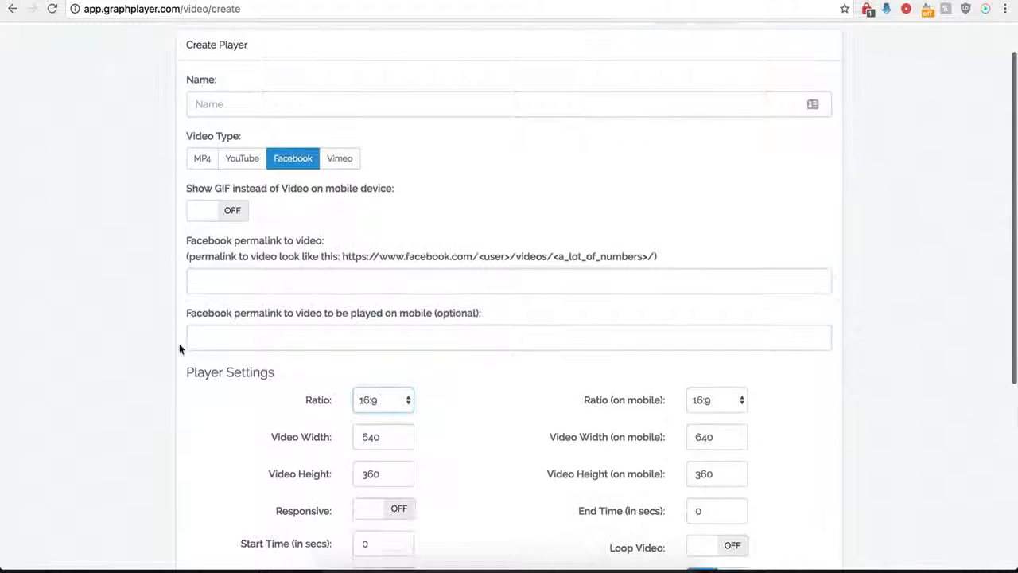
click(274, 104)
text(Demo Name)
click(292, 158)
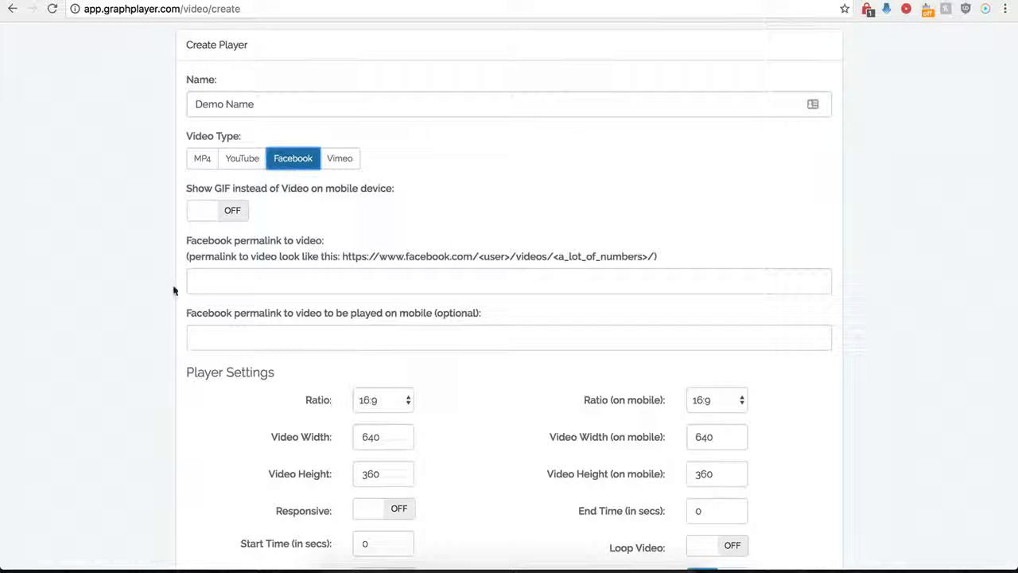
- Fill the Facebook video permalink with the INSIDER dessert "Creative Cakes" video address, without the "?type=2&theater" ending
scroll(176, 287, down, 1)
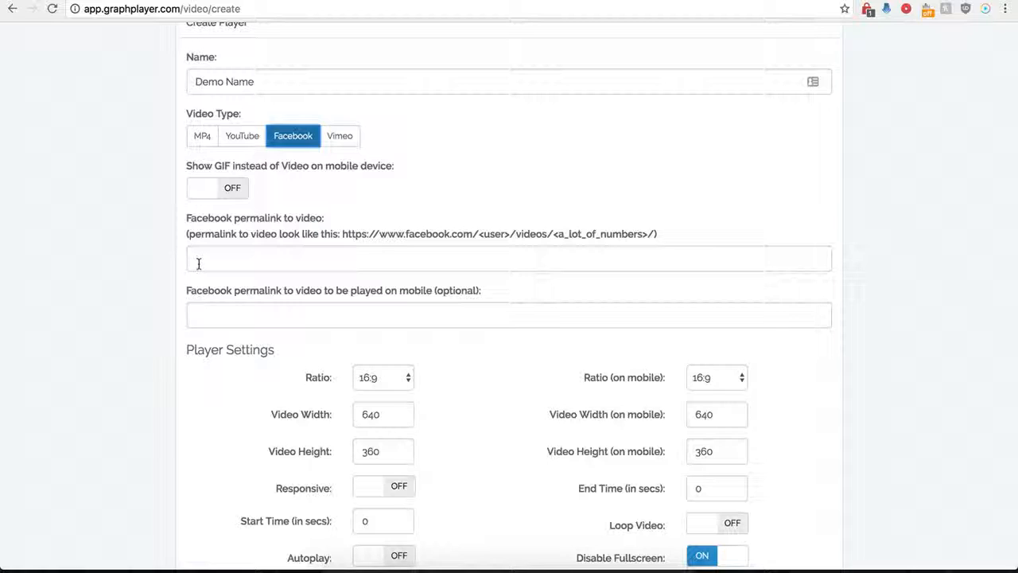
click(222, 253)
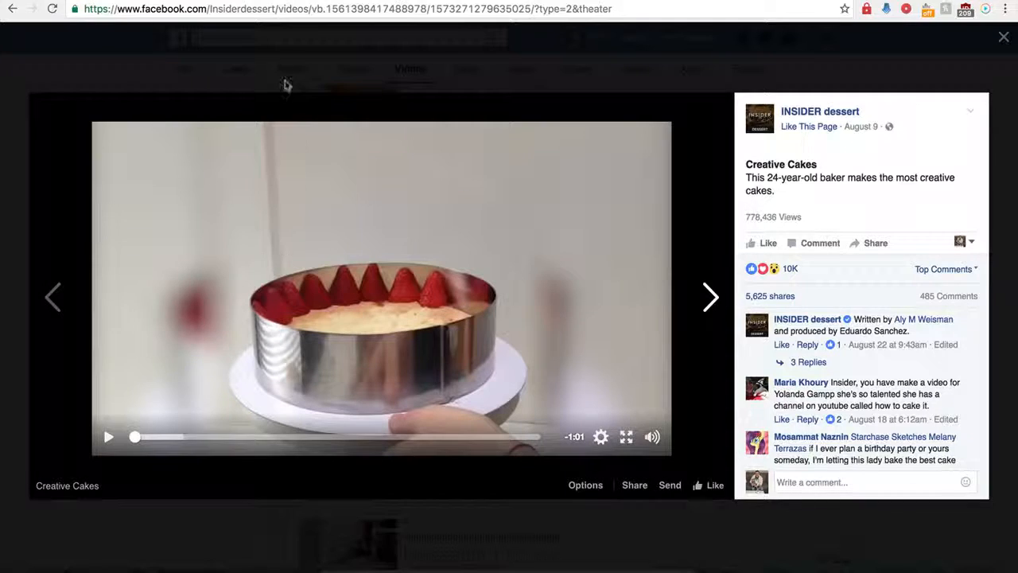
click(296, 13)
key(super+c)
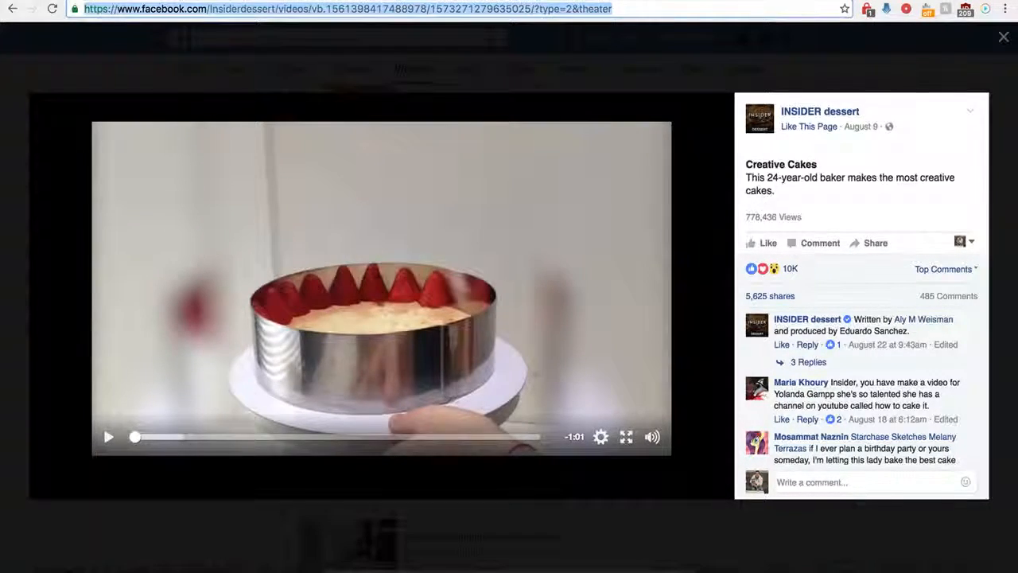
click(261, 0)
key(super+v)
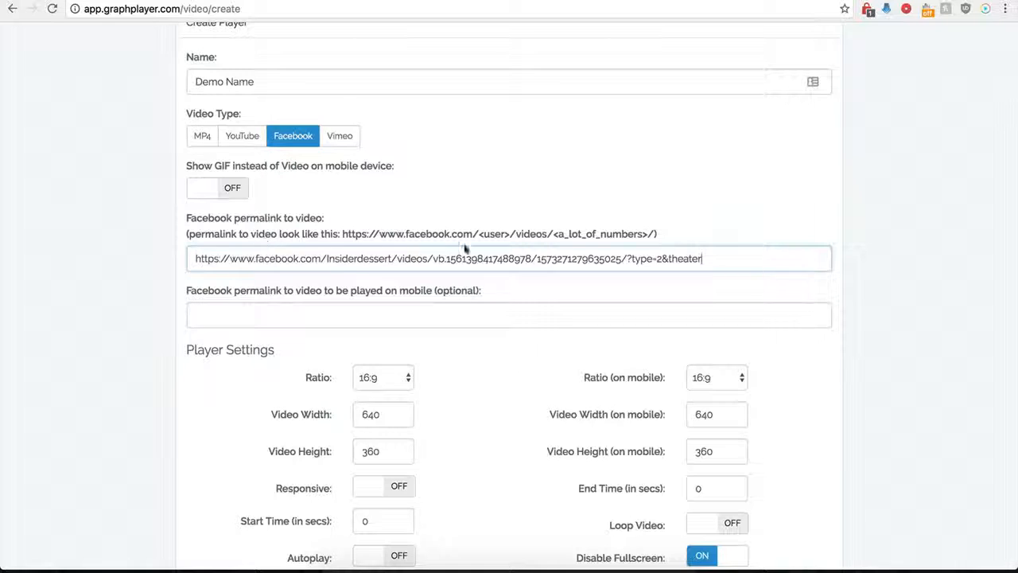
drag(718, 258, 636, 260)
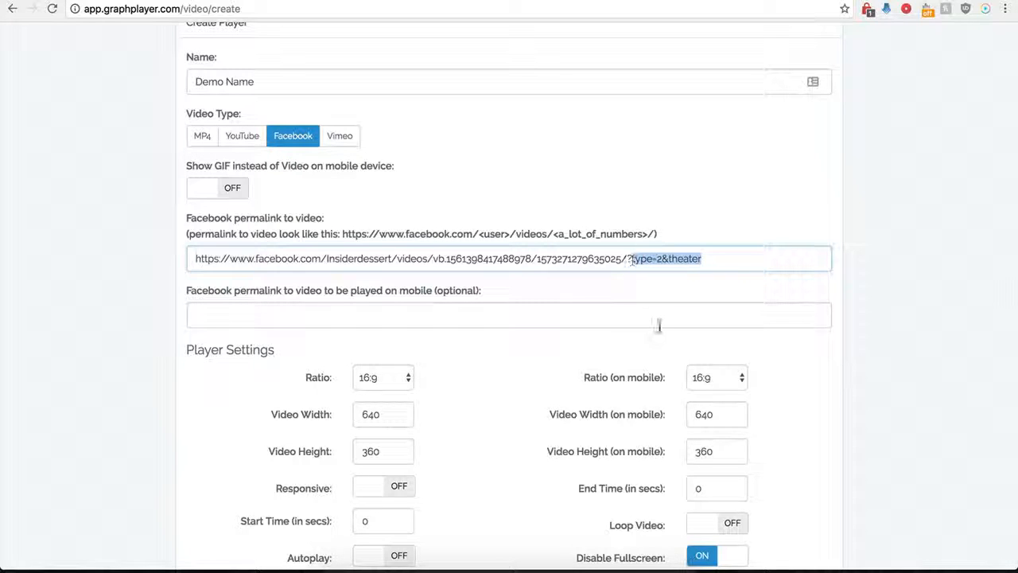
key(BackSpace)
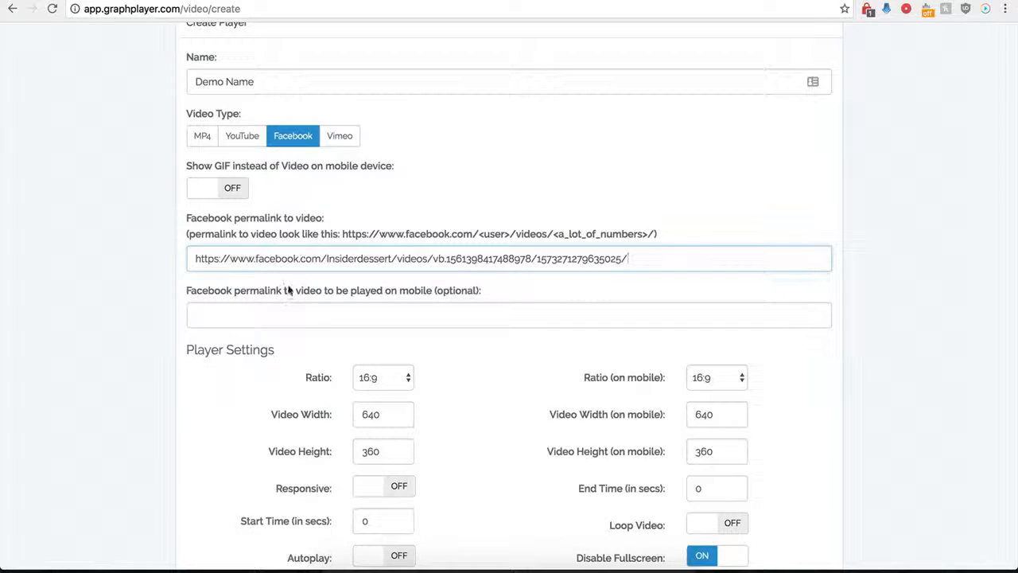
click(253, 318)
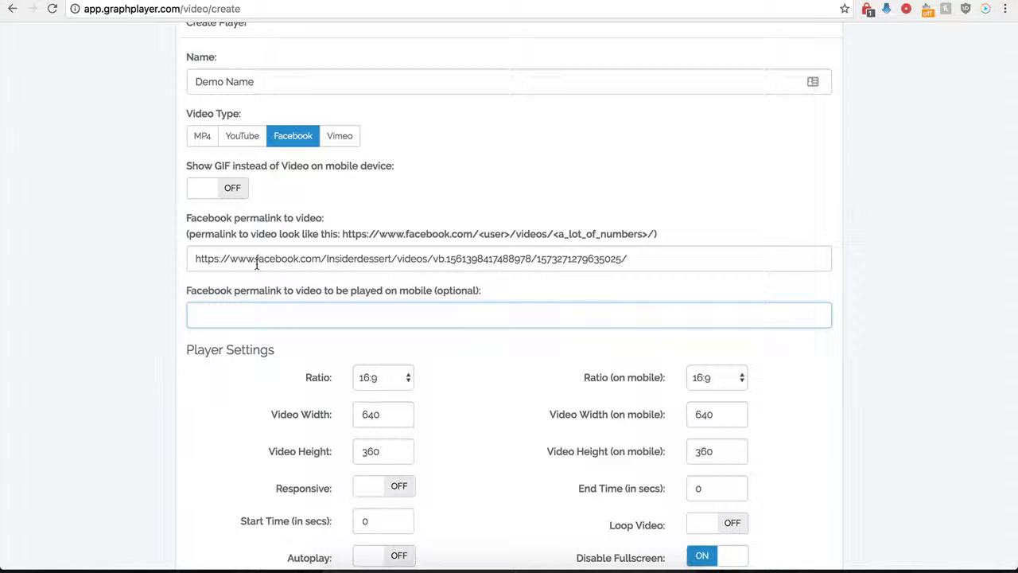
drag(288, 256, 447, 255)
key(Tab)
drag(217, 258, 453, 258)
click(211, 315)
- Review the ratio choices for the desktop and mobile players, keeping 16:9 for both
scroll(212, 390, down, 3)
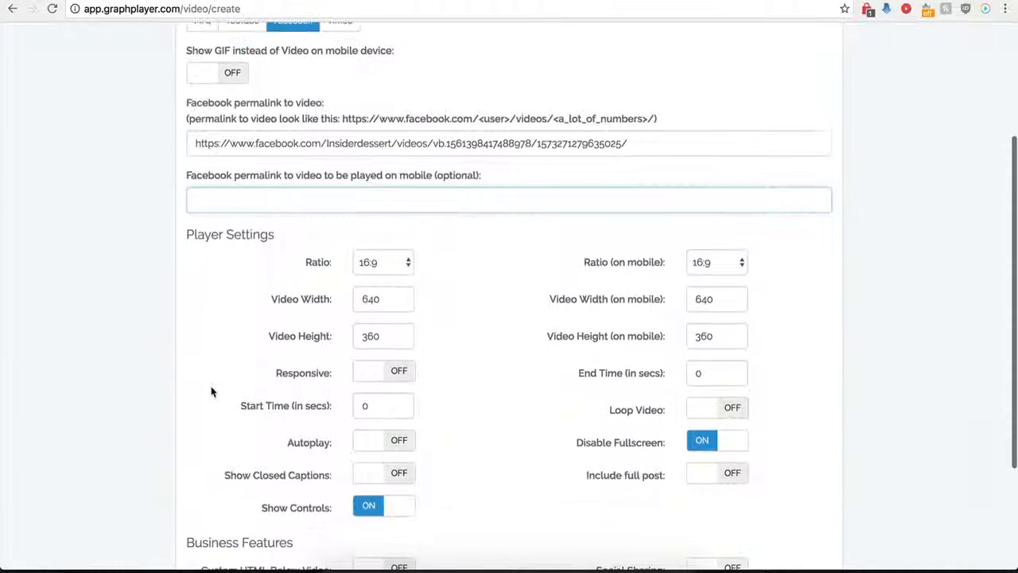
scroll(211, 390, down, 2)
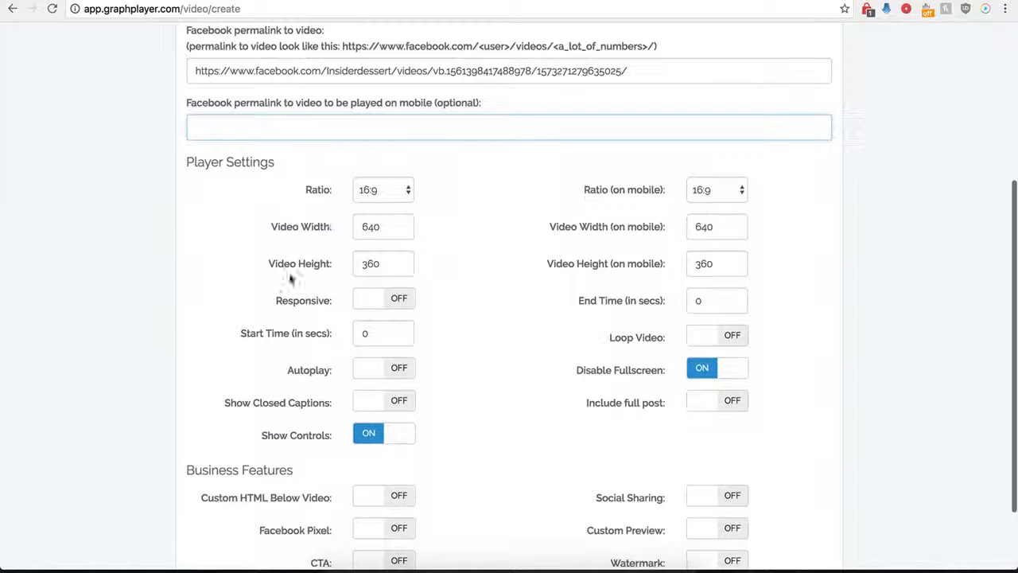
click(401, 192)
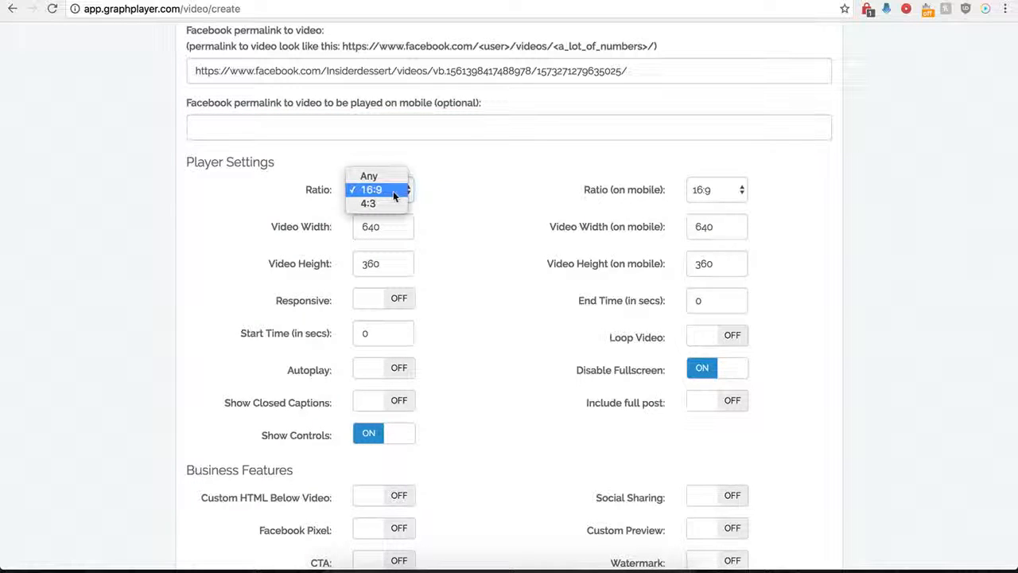
click(377, 192)
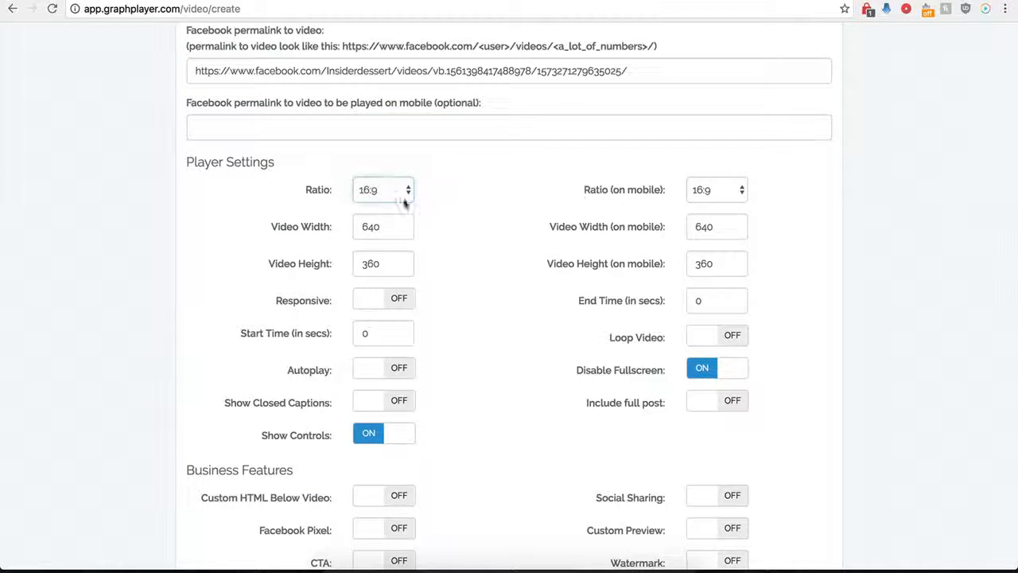
click(703, 196)
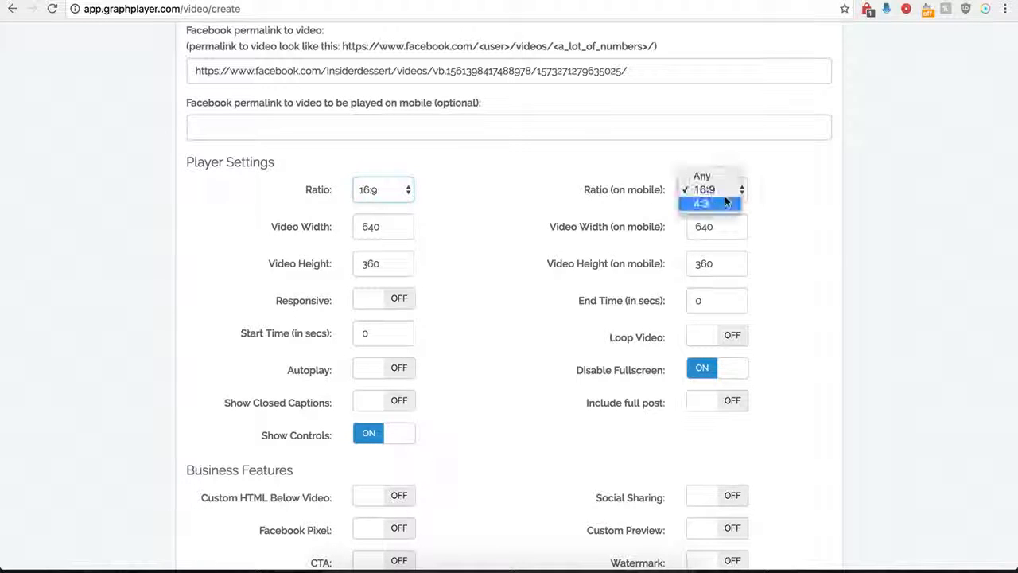
click(579, 190)
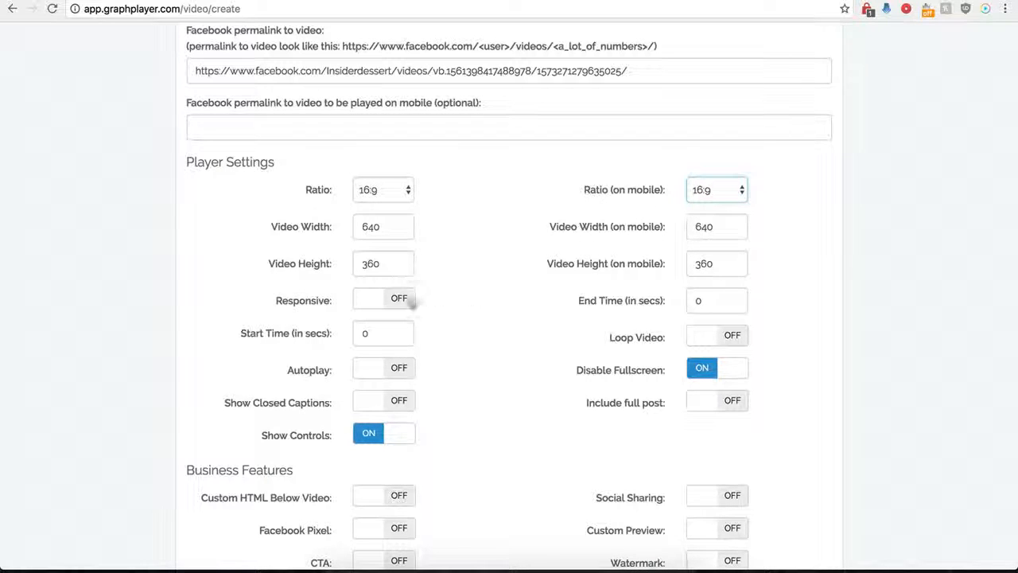
- Turn on the Responsive setting to view its options, and turn it back off
click(398, 299)
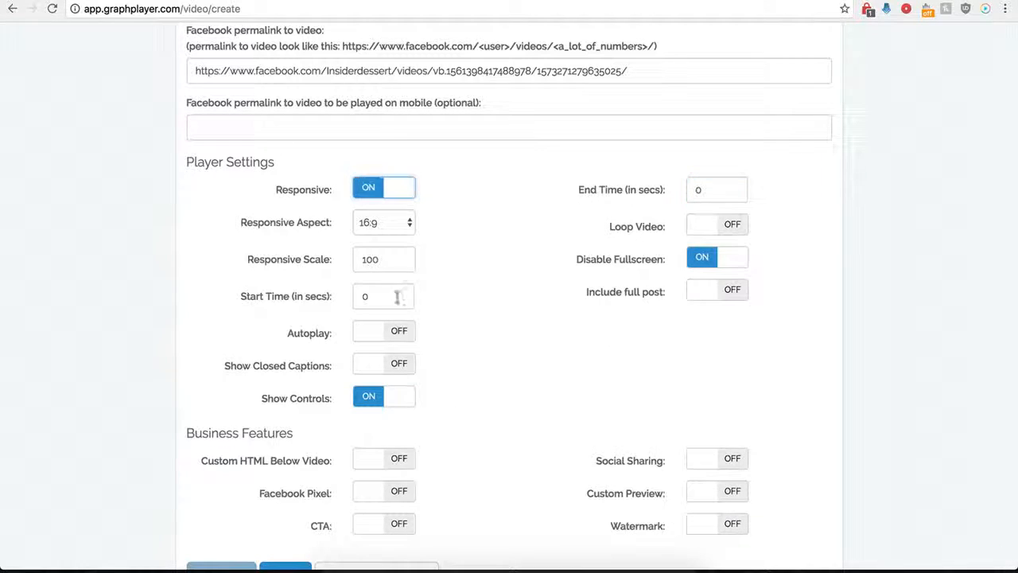
click(367, 191)
click(401, 196)
click(369, 193)
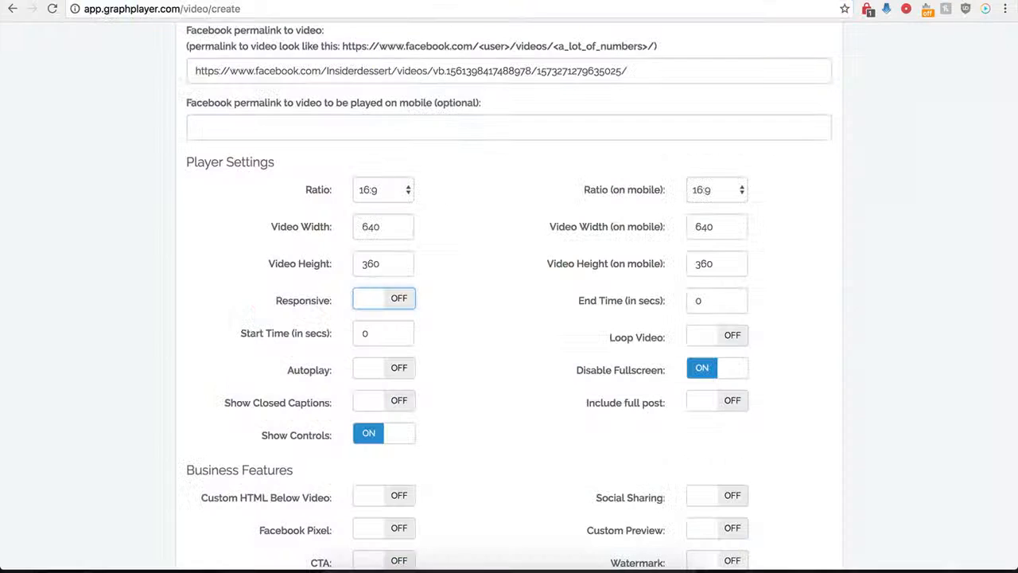
- Set the video's start time to 1 second and its end time to 30 seconds
drag(380, 336, 358, 337)
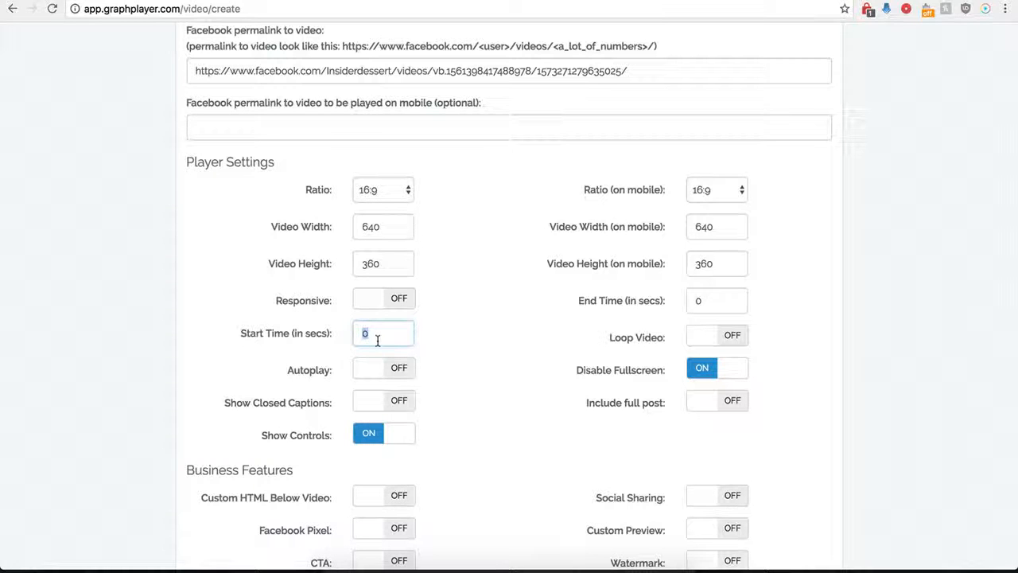
text(1)
double_click(695, 300)
text(30)
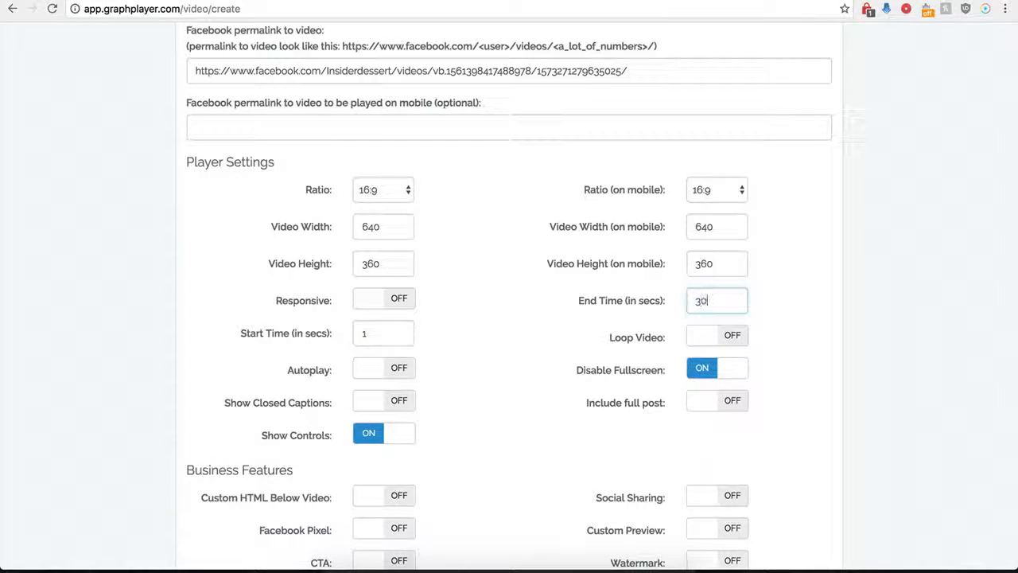
click(501, 323)
- Turn on the option to include the full post, and turn it back off
scroll(528, 350, up, 1)
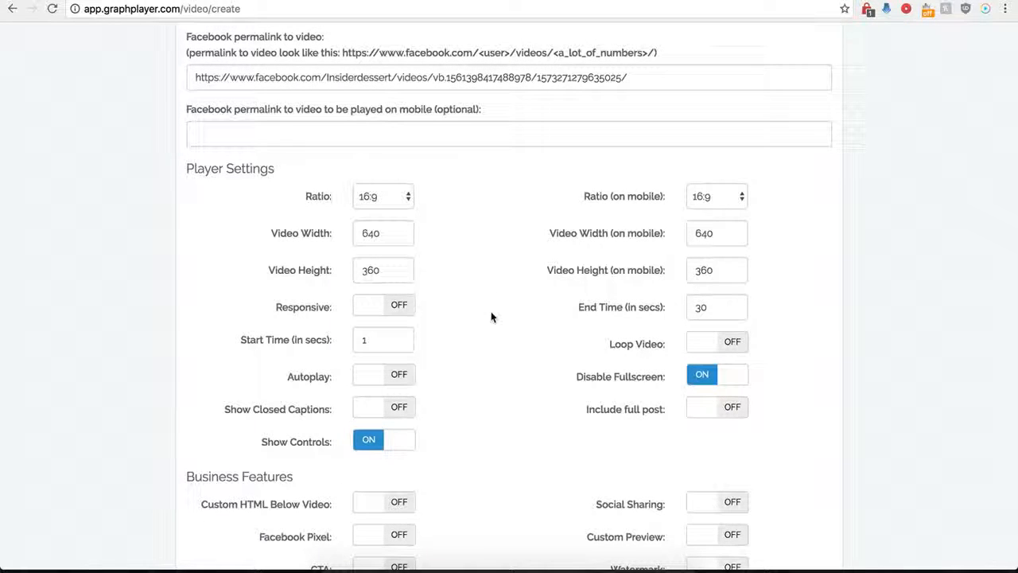
click(726, 418)
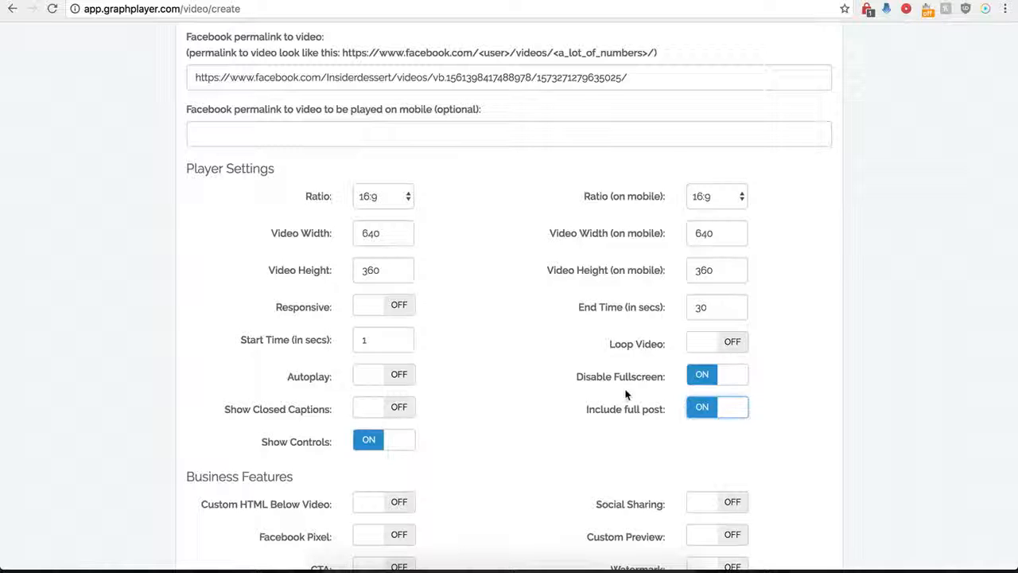
click(700, 418)
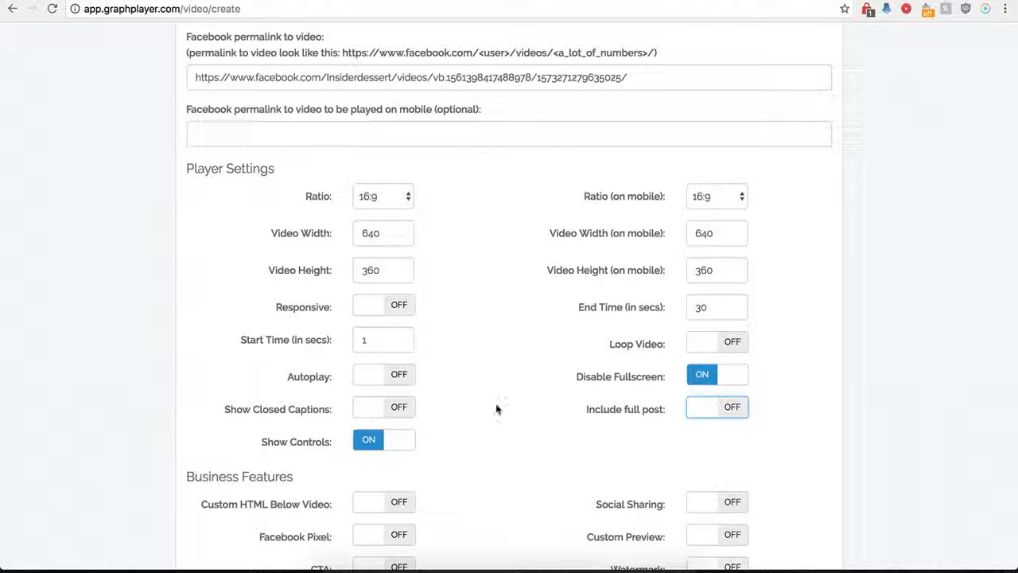
- Save the player and copy its secure embed code
scroll(495, 405, down, 3)
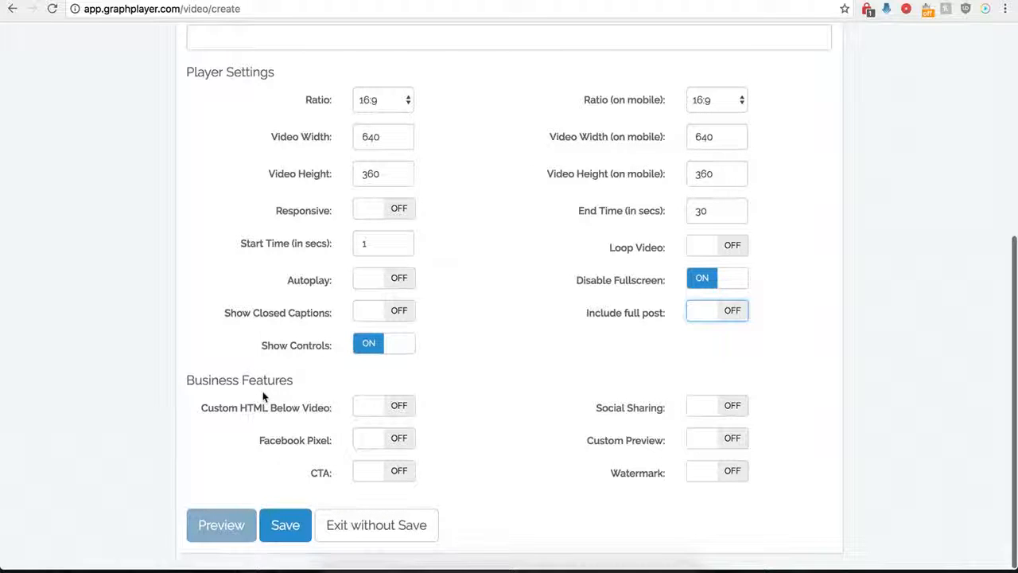
click(286, 527)
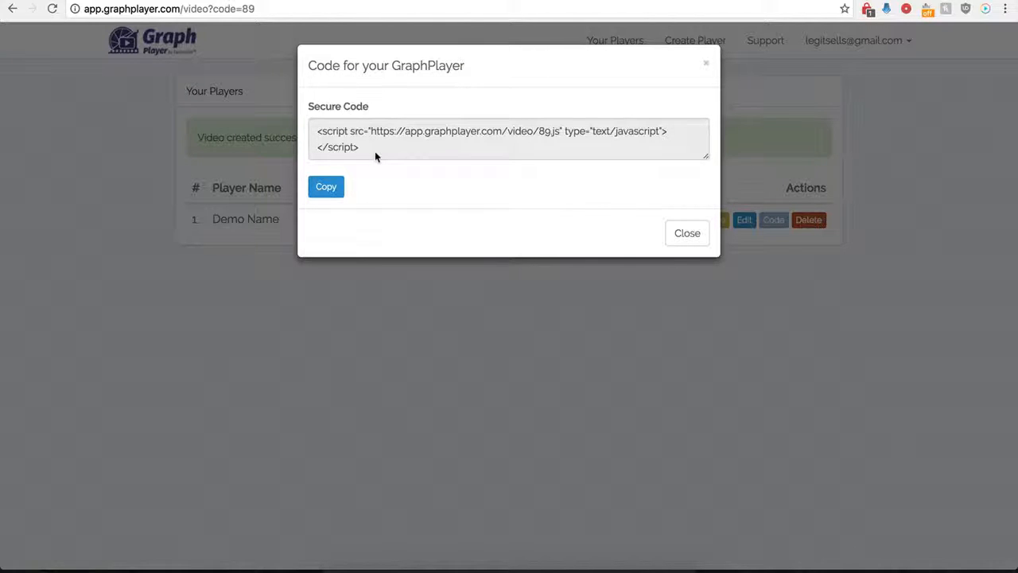
drag(374, 150, 312, 134)
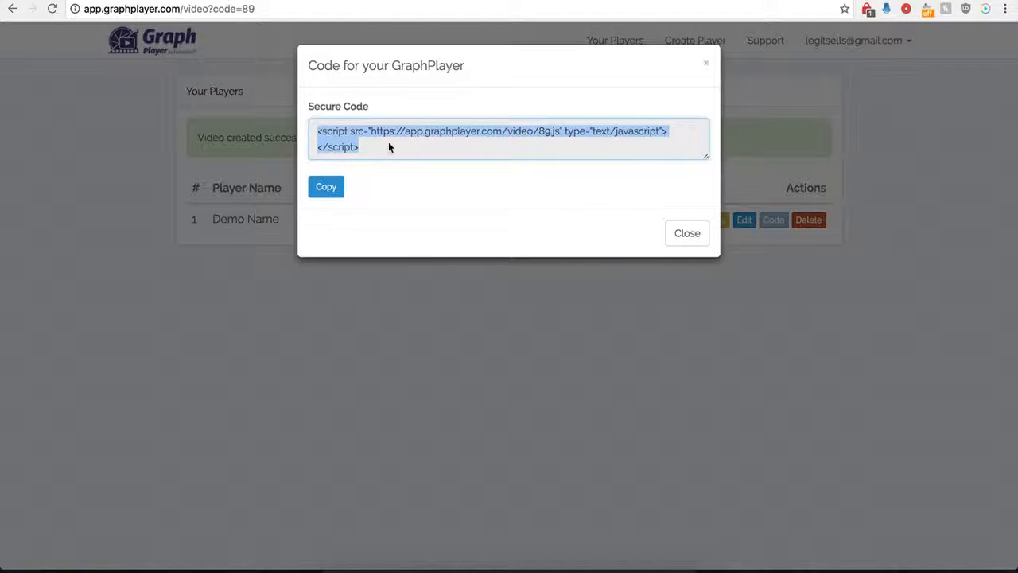
- In WordPress, paste the player's embed script into the body of the "Hello world!" post and update the post
click(306, 1)
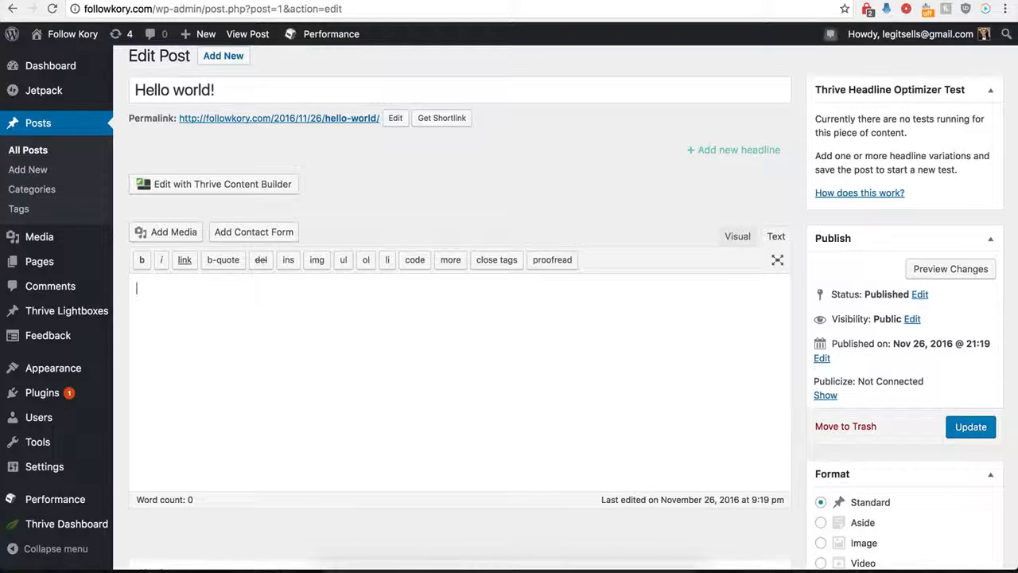
click(258, 343)
text(<script src="https://app.graphplayer.com/video/89.js" type="text/javascript"></script>)
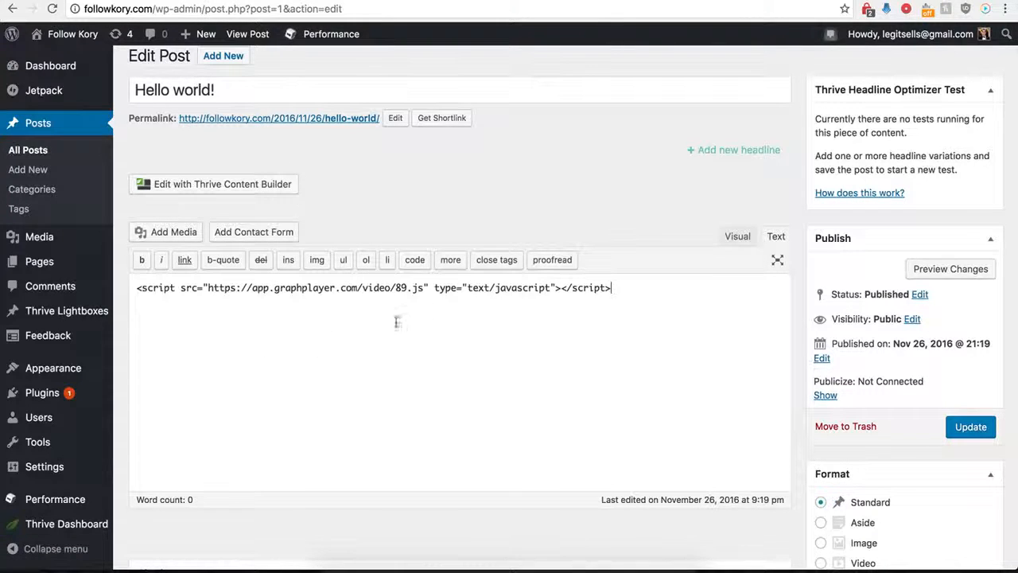
click(970, 429)
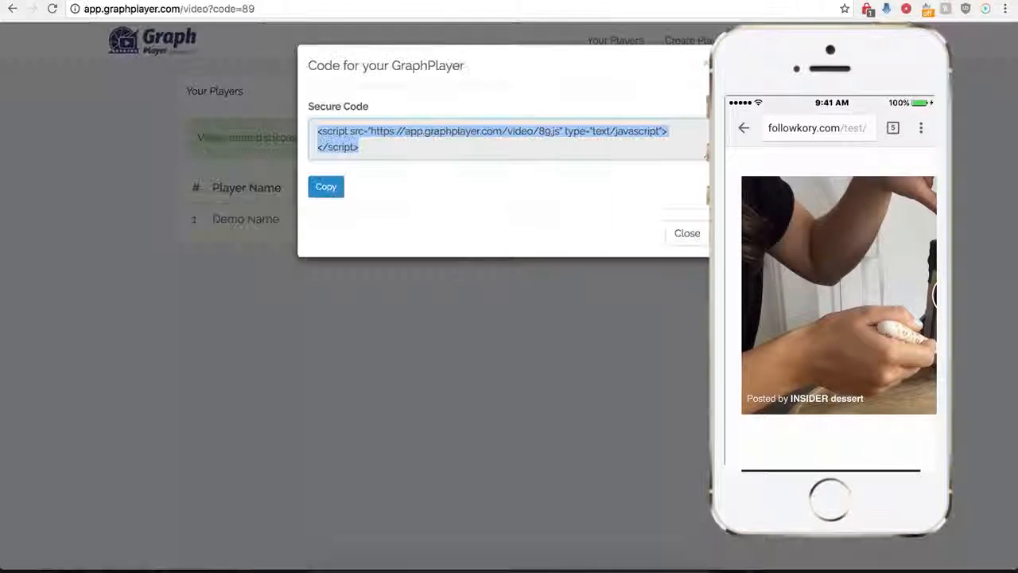
- Back in GraphPlayer, open the Demo Name player for editing and enable showing a GIF instead of the video on mobile devices
click(677, 243)
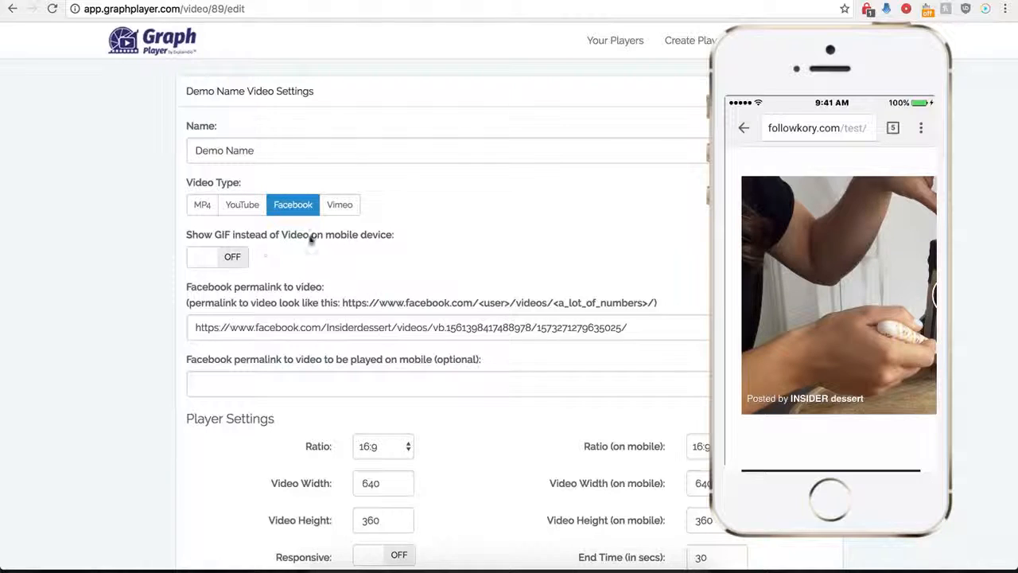
click(233, 258)
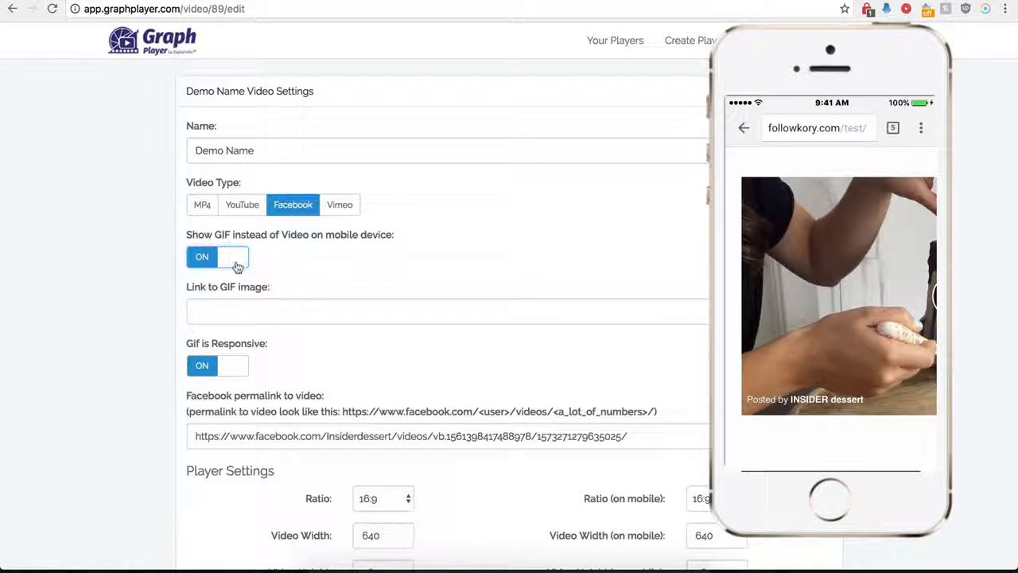
click(238, 311)
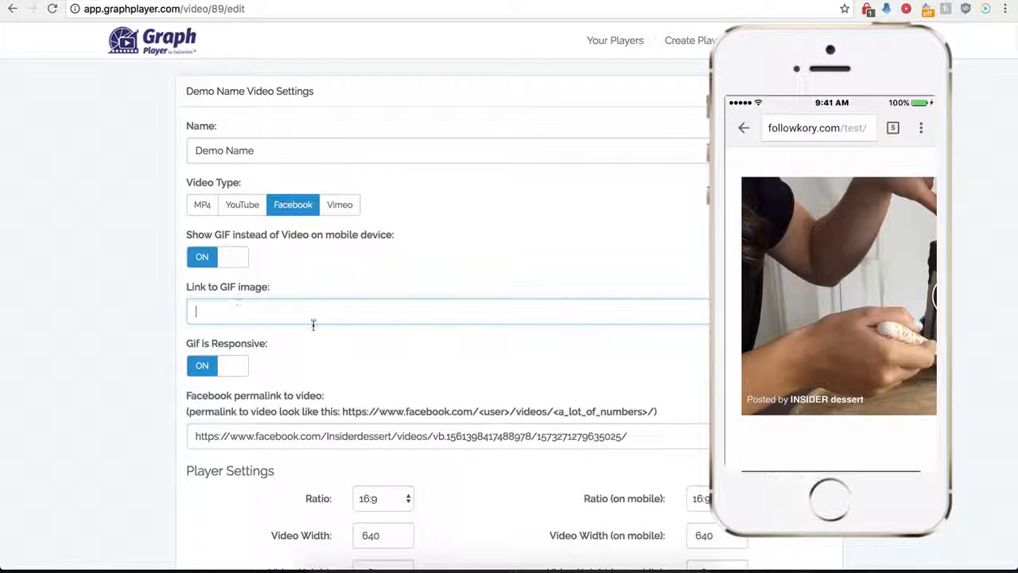
click(760, 2)
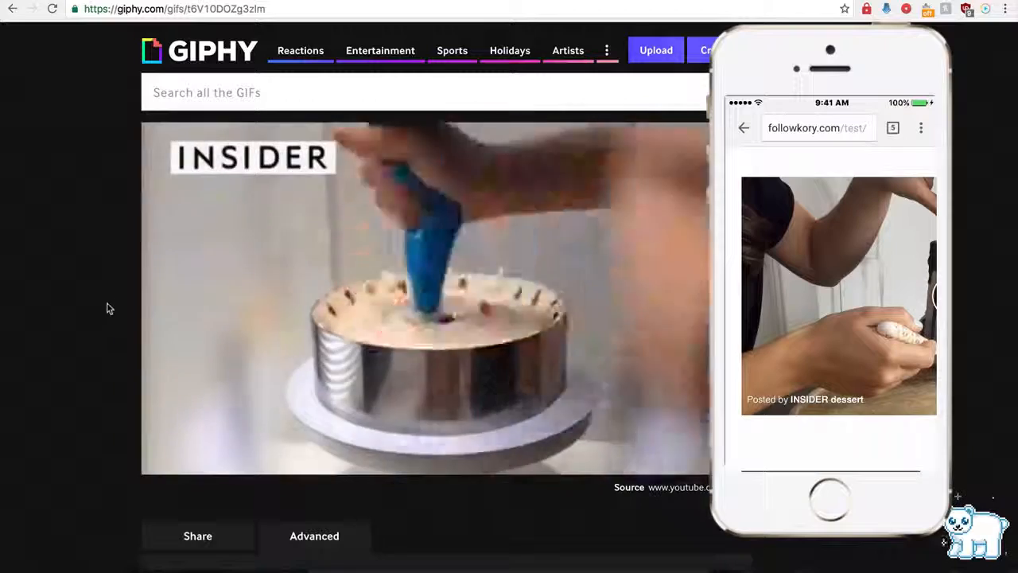
scroll(109, 318, down, 2)
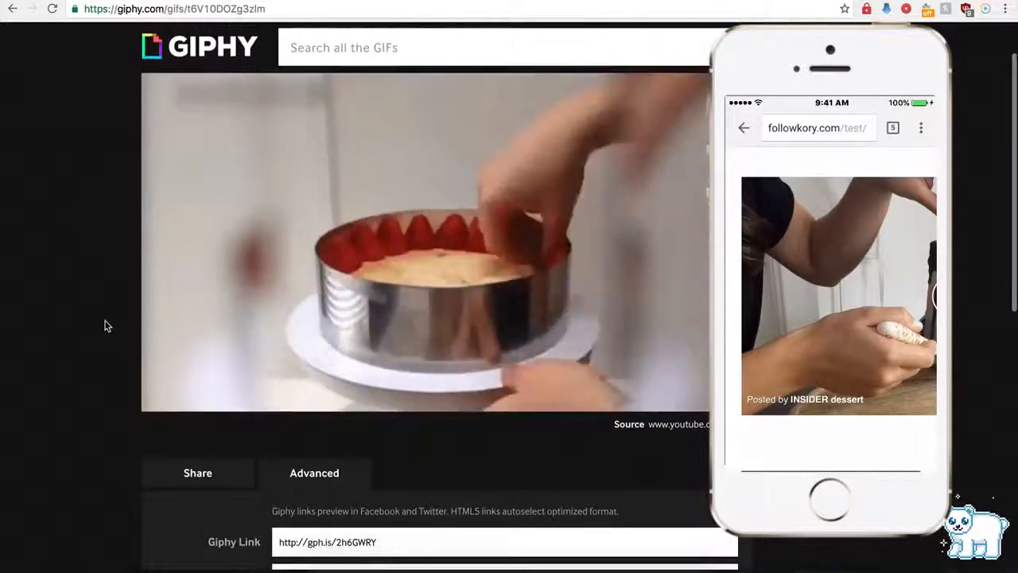
scroll(239, 334, down, 3)
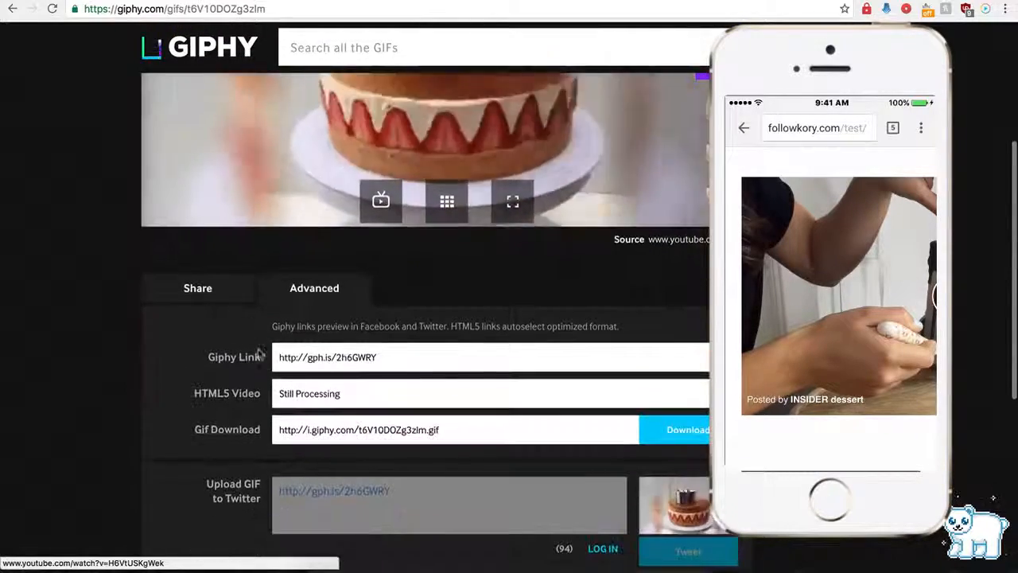
click(315, 358)
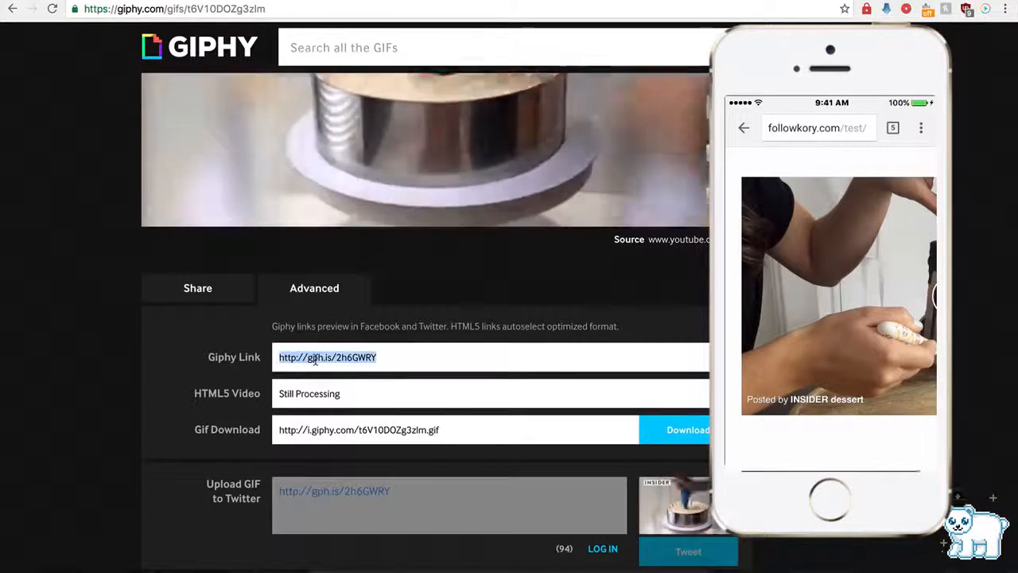
click(350, 1)
click(251, 311)
text(http://gph.is/2hSGWtY)
scroll(151, 390, down, 5)
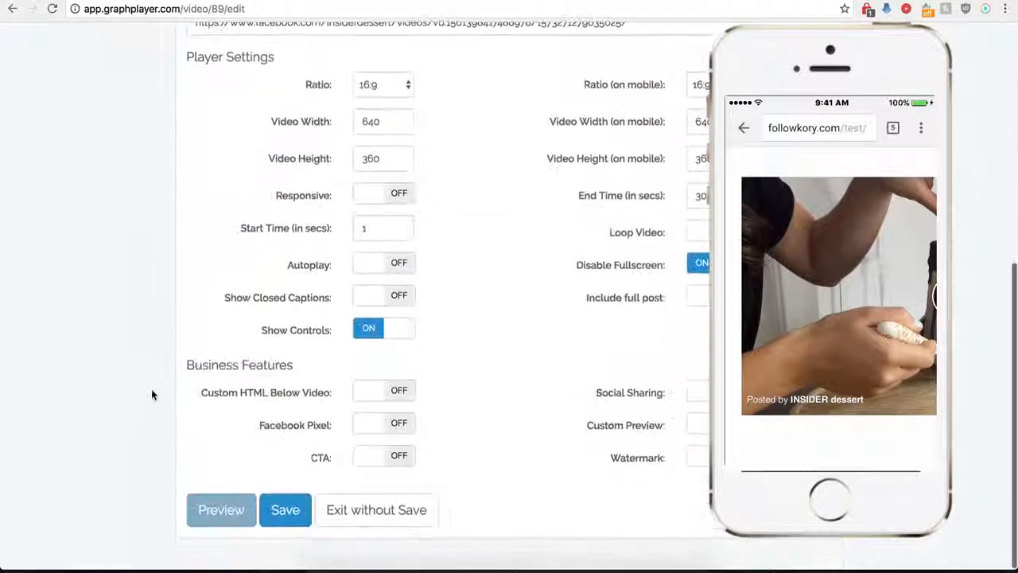
click(285, 525)
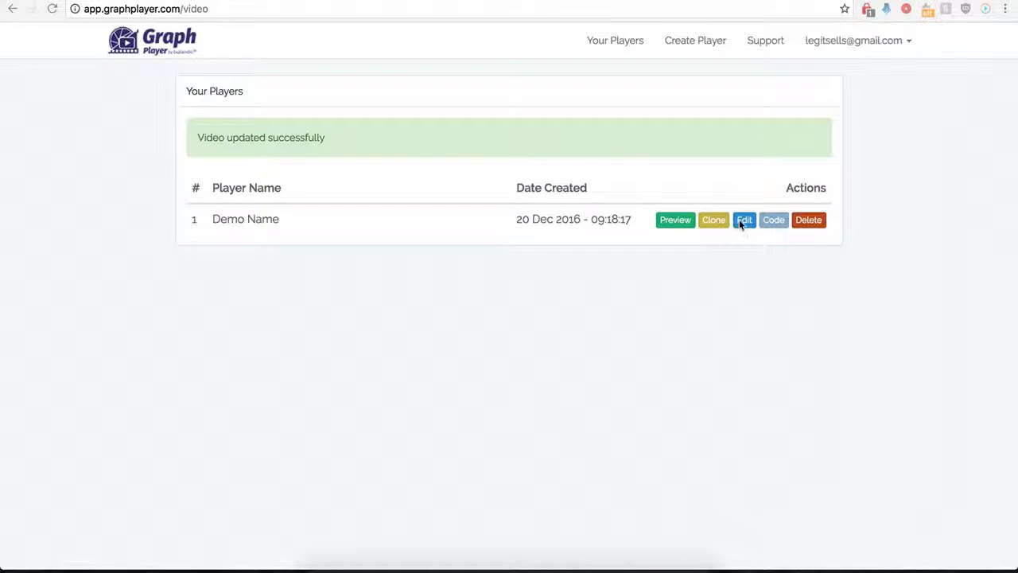
- Open the Demo Name player for editing, turn on the option to include the full post, and save it
click(742, 221)
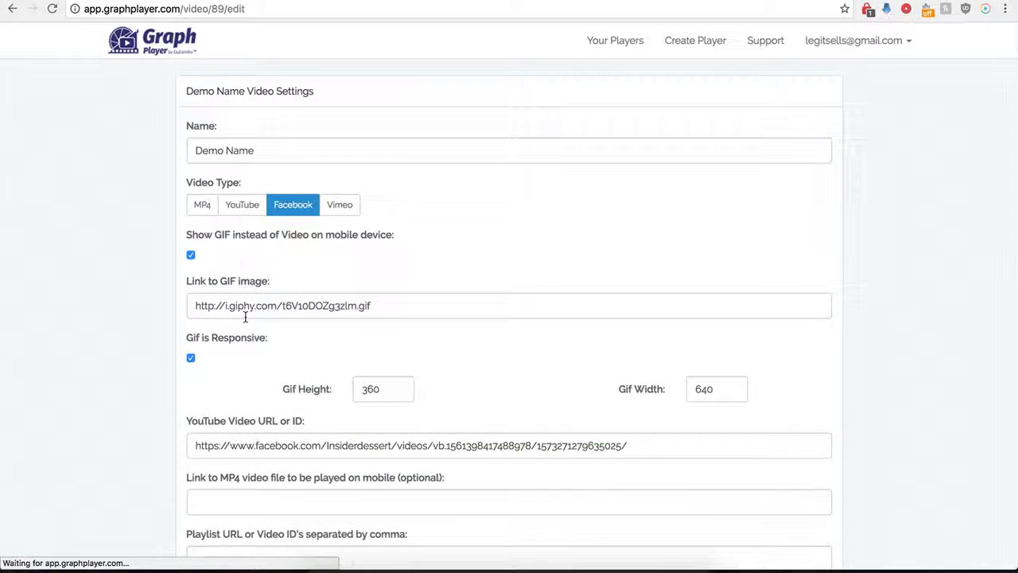
scroll(169, 386, down, 5)
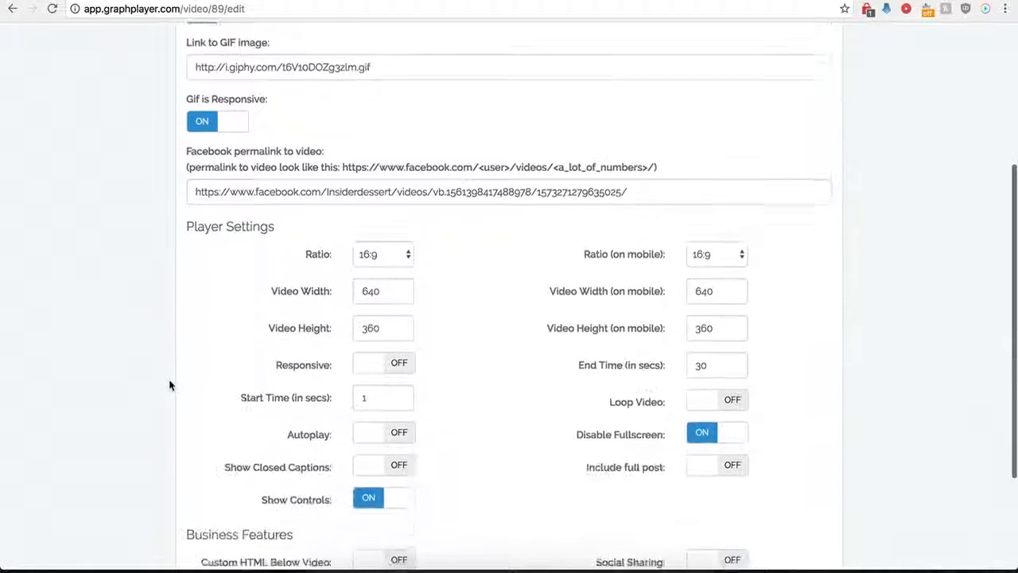
scroll(169, 386, down, 3)
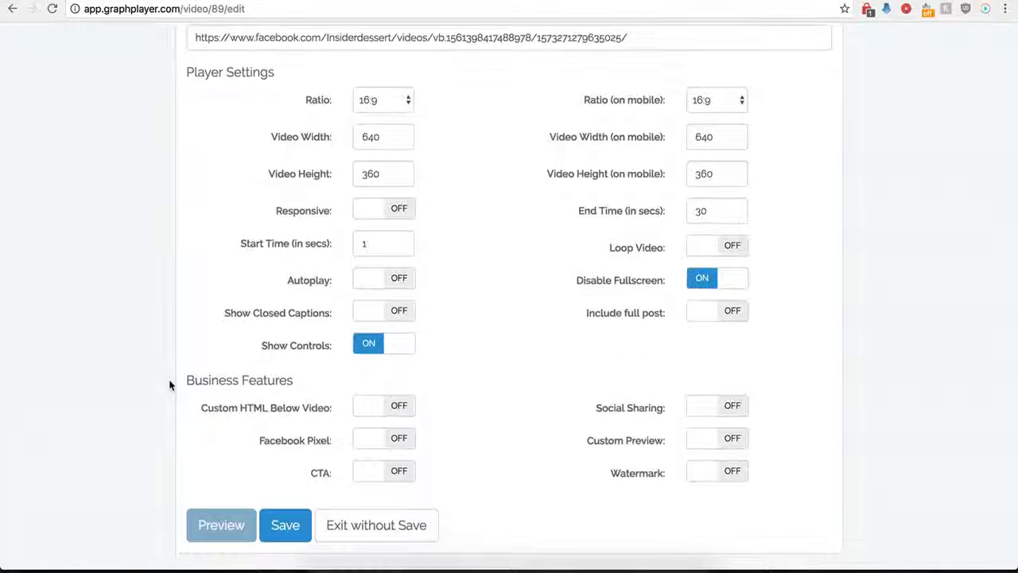
click(732, 313)
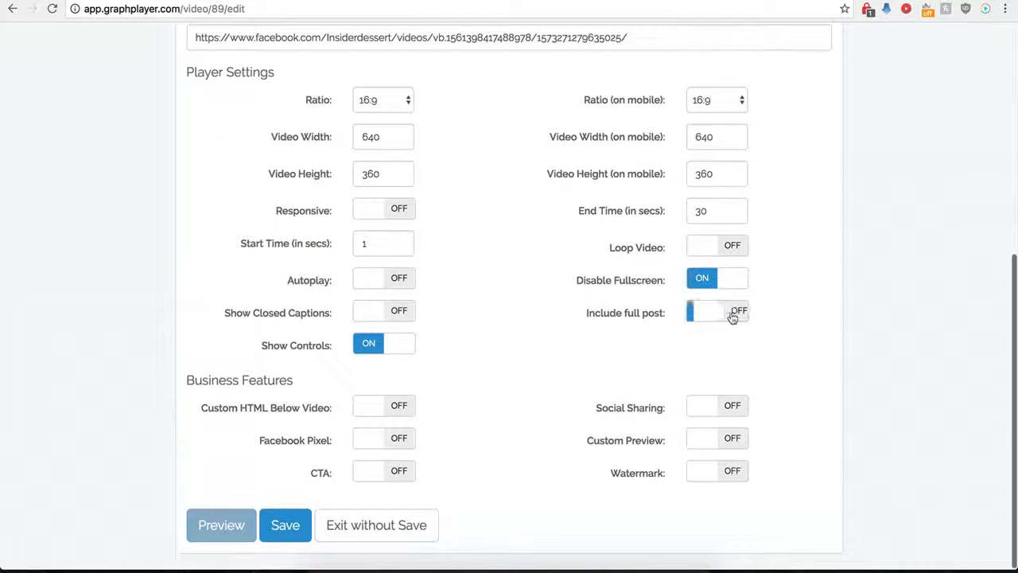
click(273, 526)
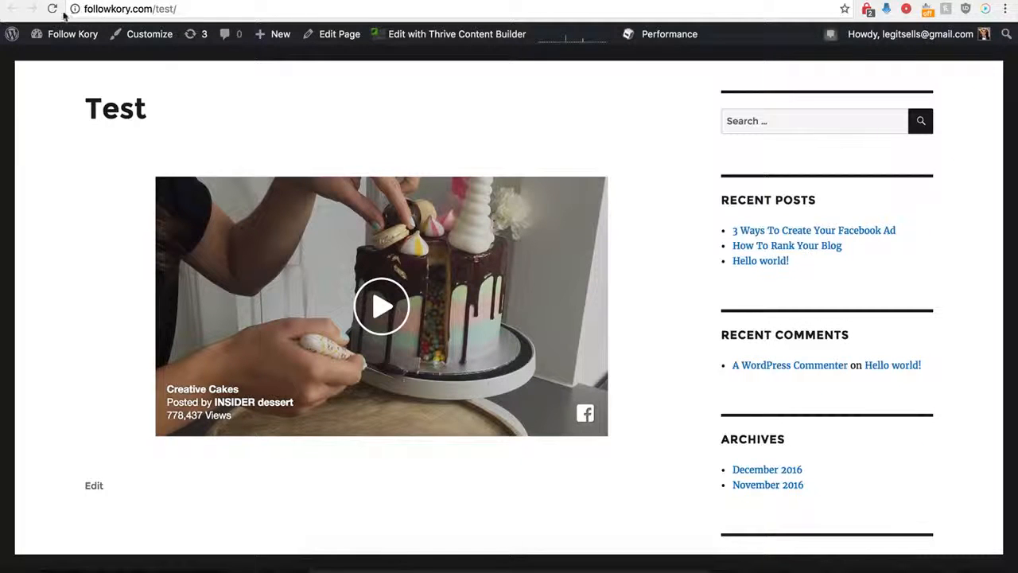
- Reload the WordPress Test page, check the post details under the video, view its comments on Facebook, and return to GraphPlayer
click(53, 8)
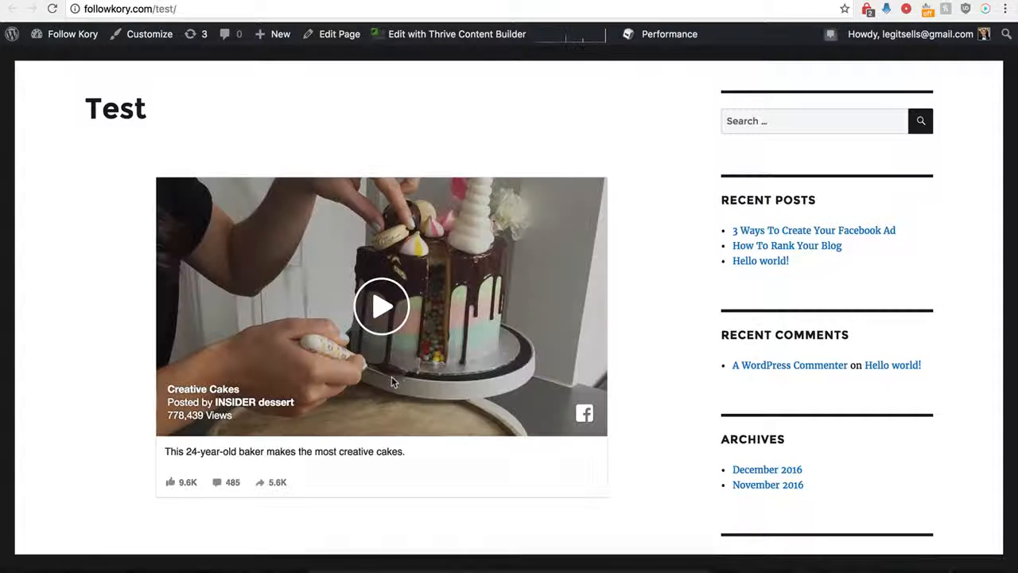
scroll(137, 468, down, 1)
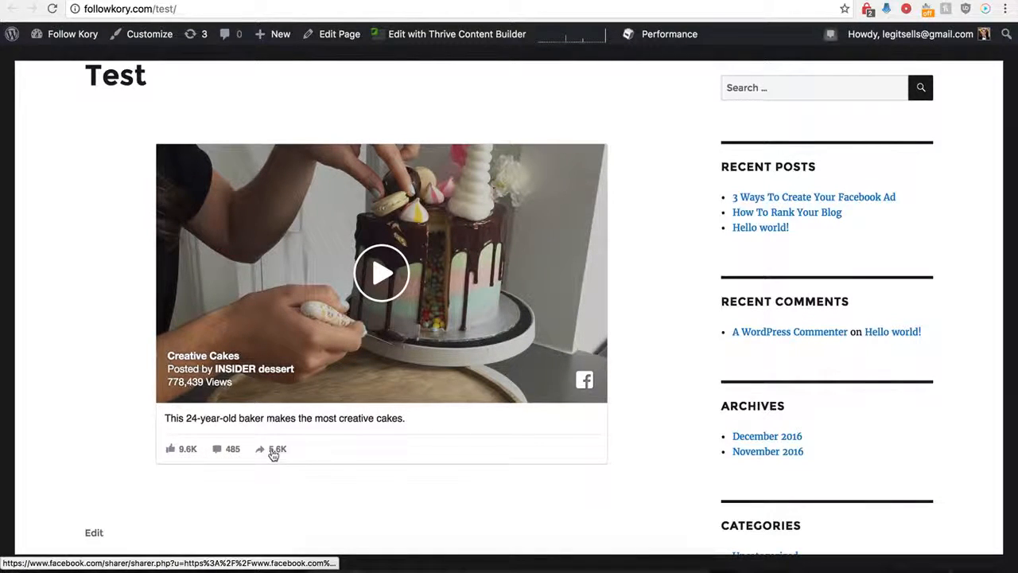
click(221, 451)
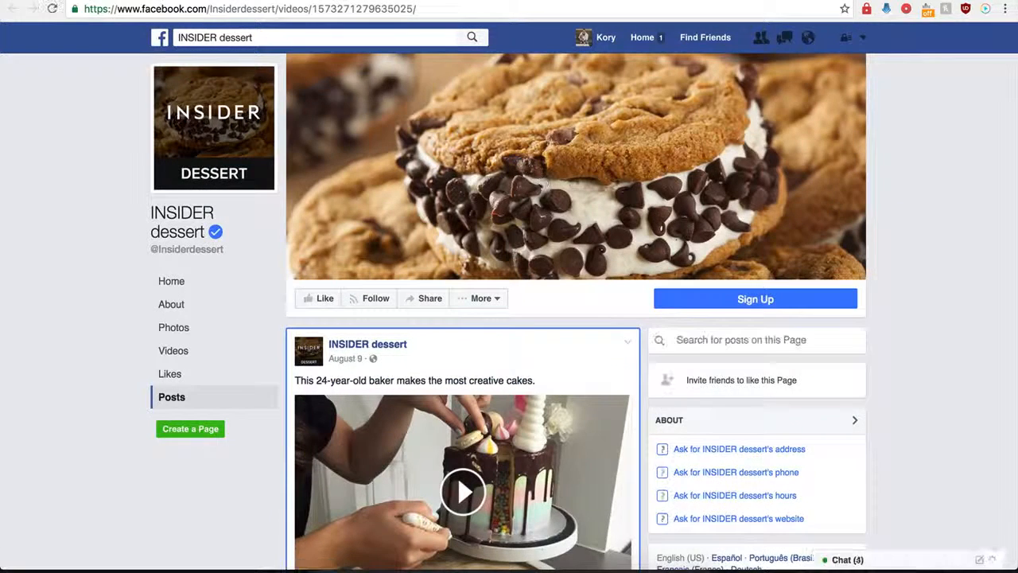
key(super+w)
key(super+w)
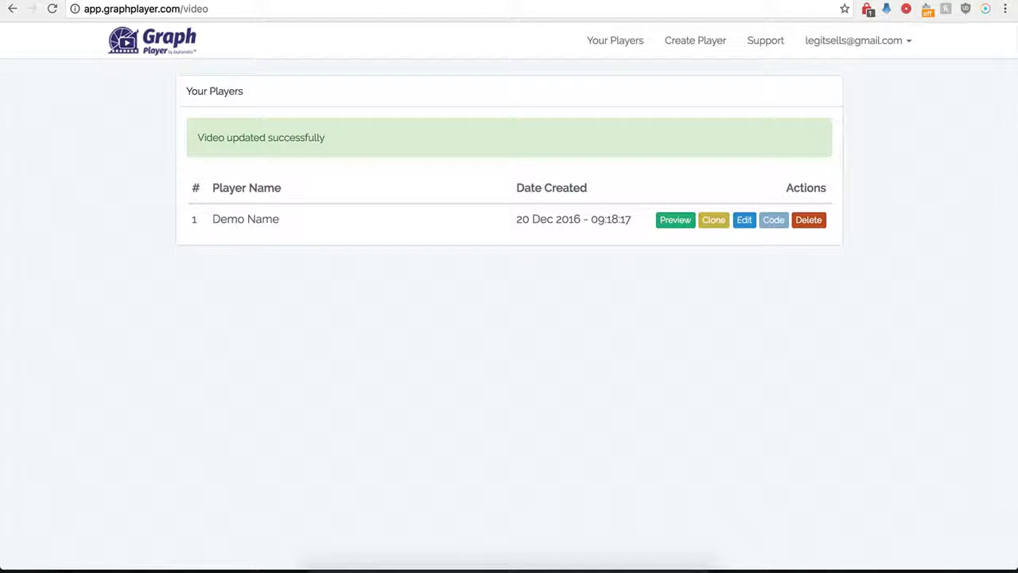
- Open the Demo Name player for editing again and enable custom HTML below the video
click(746, 223)
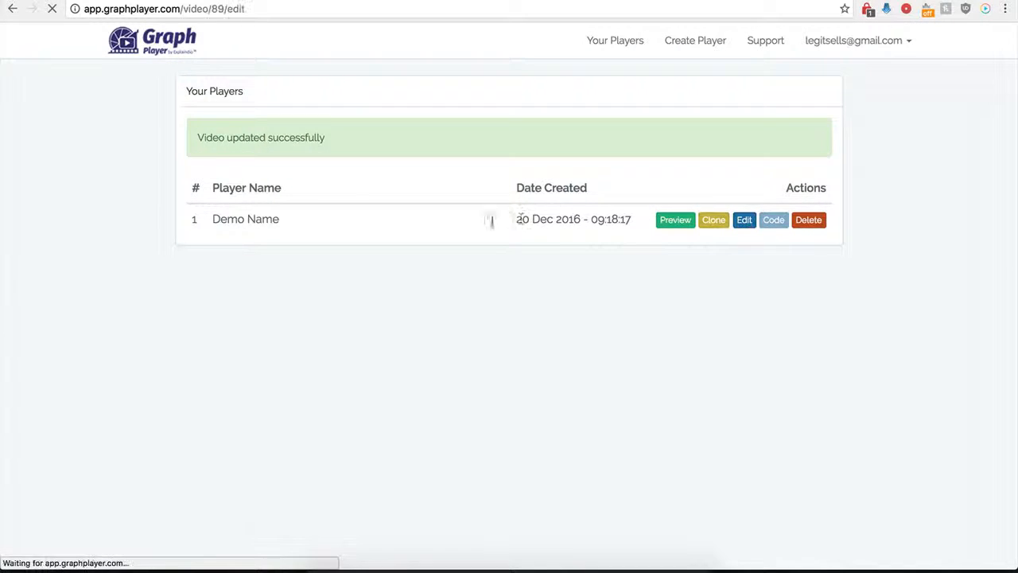
scroll(221, 390, down, 5)
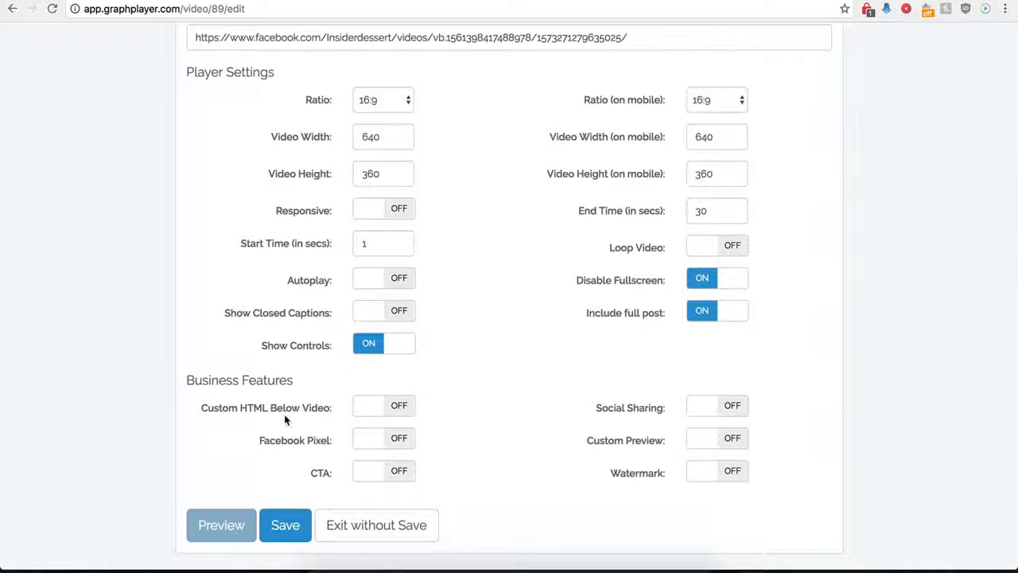
click(398, 406)
scroll(429, 439, down, 3)
click(374, 313)
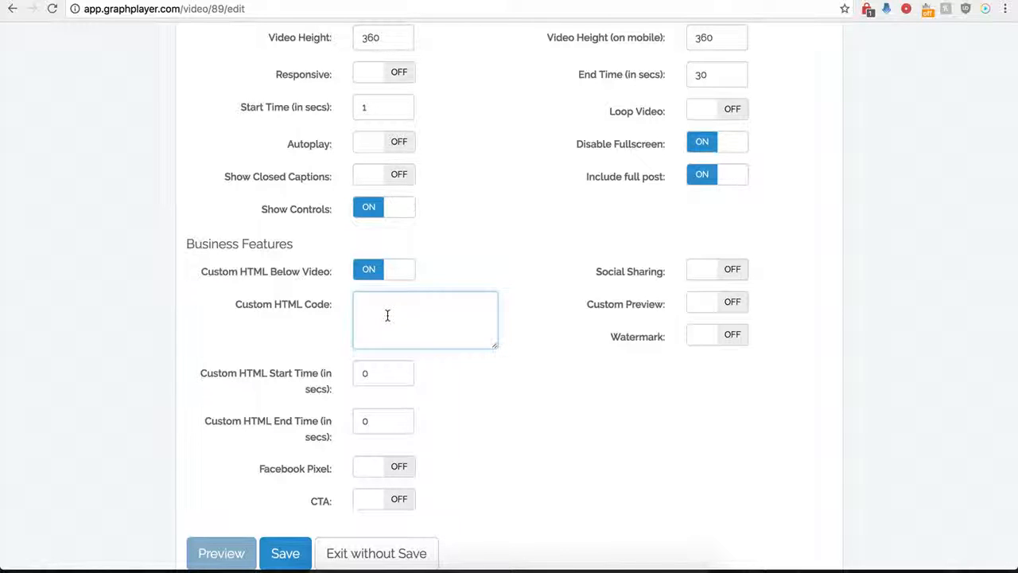
- Set the custom HTML start time to 120 seconds
double_click(365, 374)
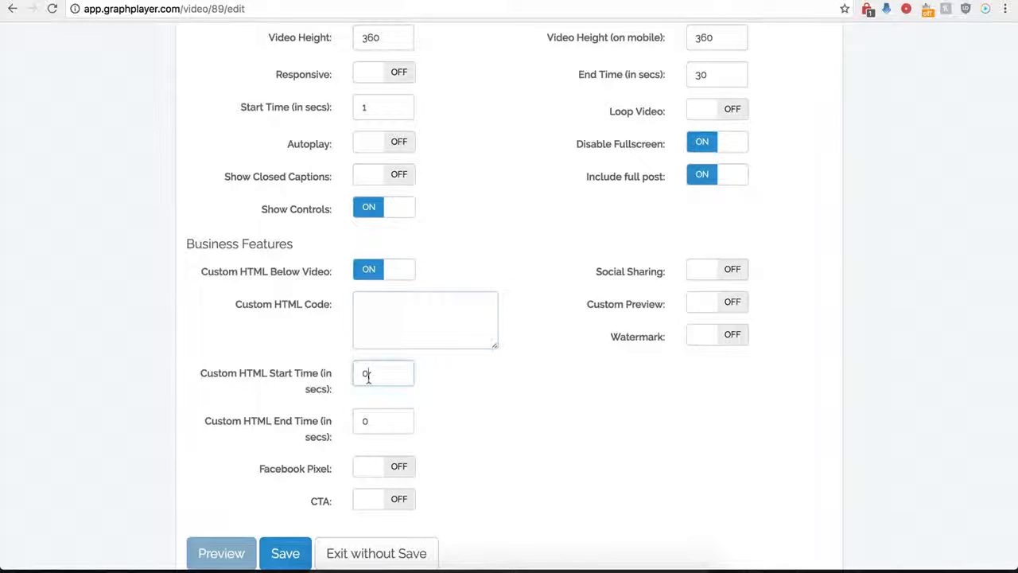
double_click(381, 421)
click(395, 316)
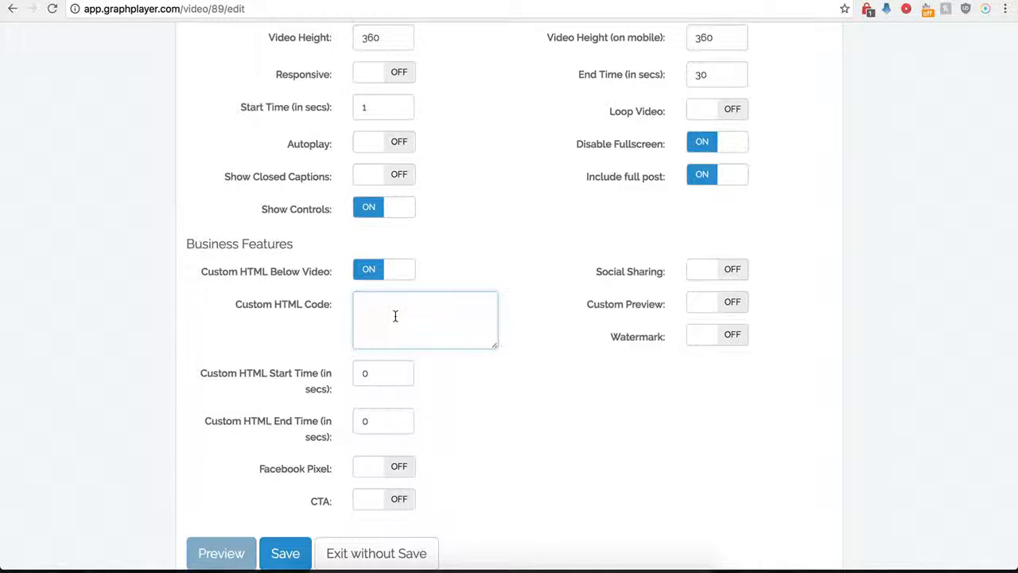
scroll(395, 315, up, 3)
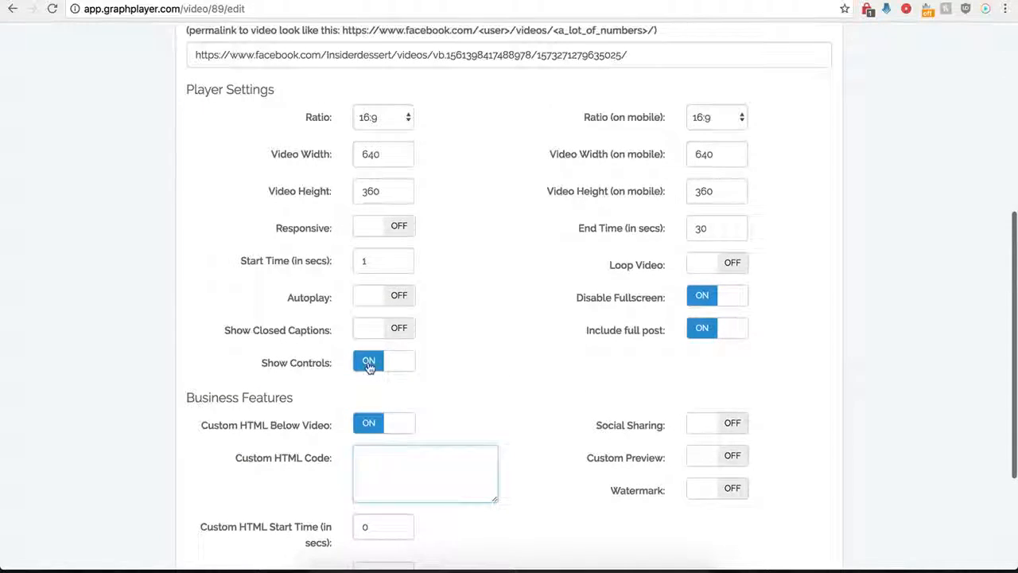
scroll(368, 365, down, 3)
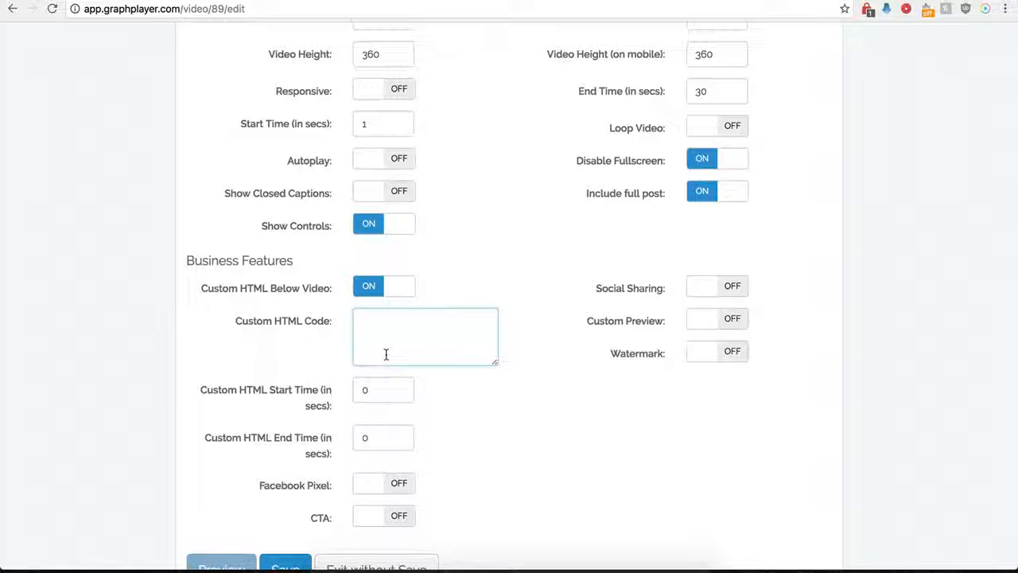
double_click(355, 390)
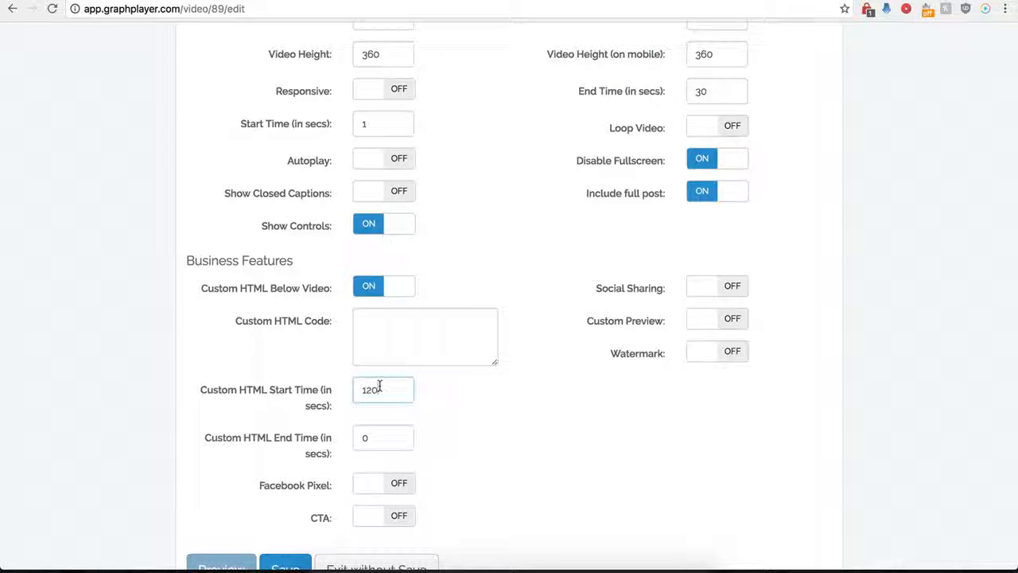
- Paste the centered image code for buy-now-button-16.png as the custom HTML code and enlarge its text box
click(378, 326)
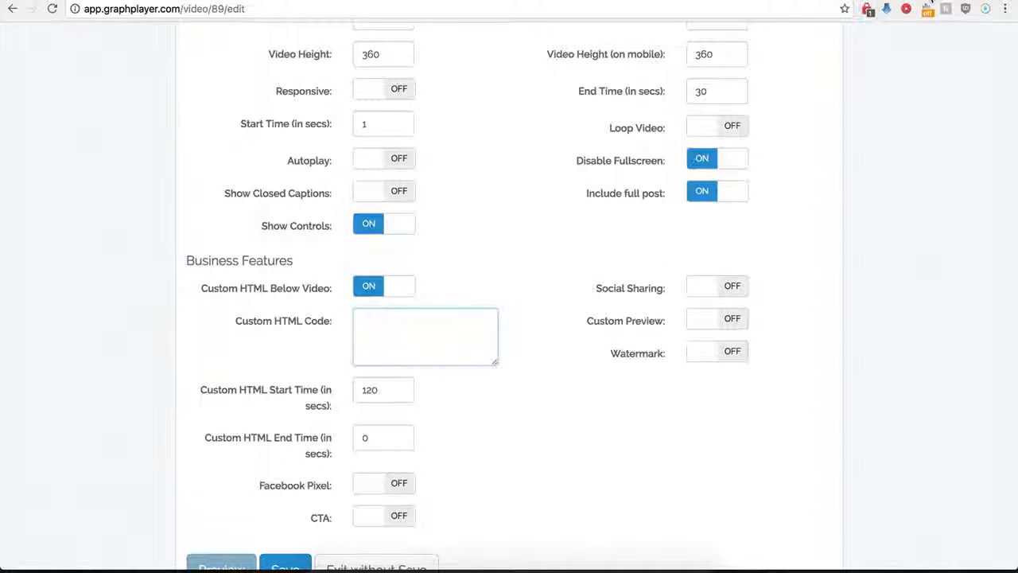
scroll(450, 330, down, 1)
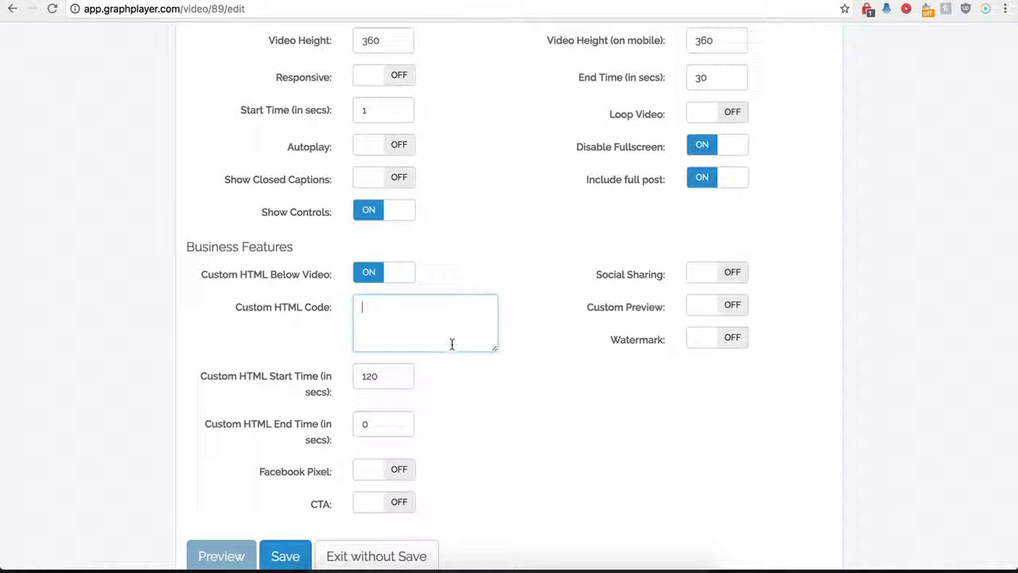
key(super+v)
drag(494, 352, 528, 396)
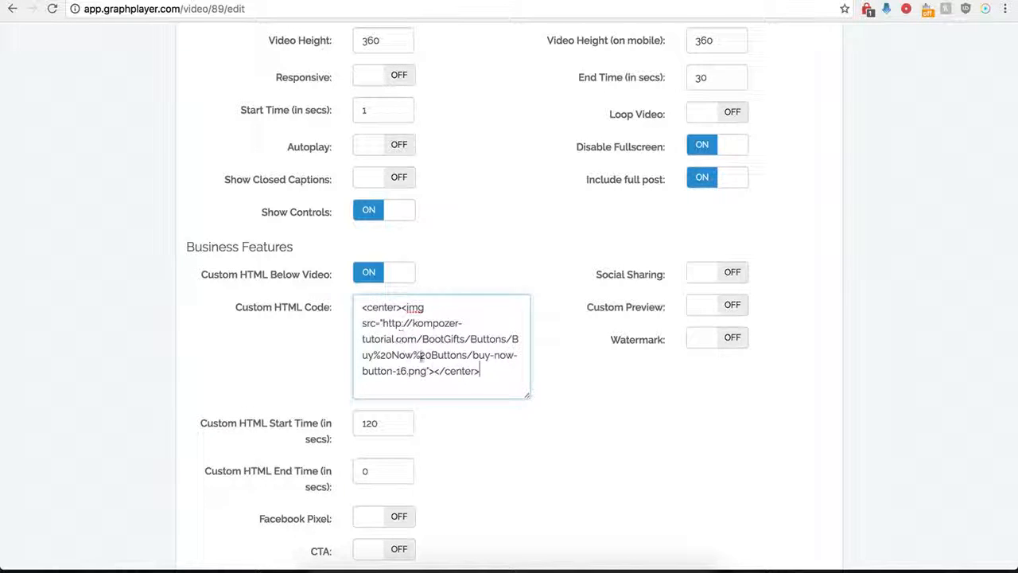
- Set the custom HTML start time to 0 seconds and save the player
click(389, 410)
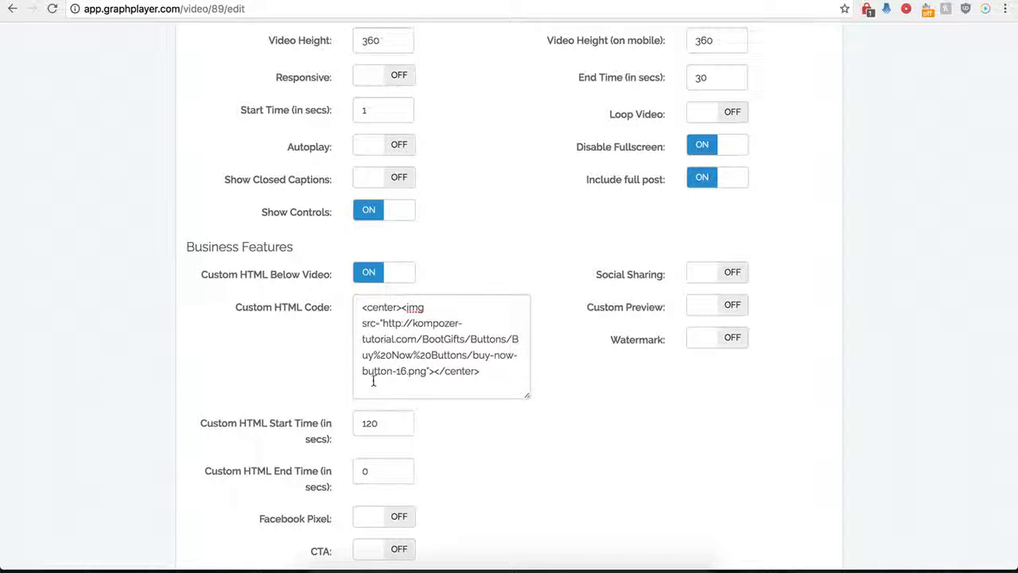
click(371, 424)
double_click(371, 424)
text(0)
click(474, 477)
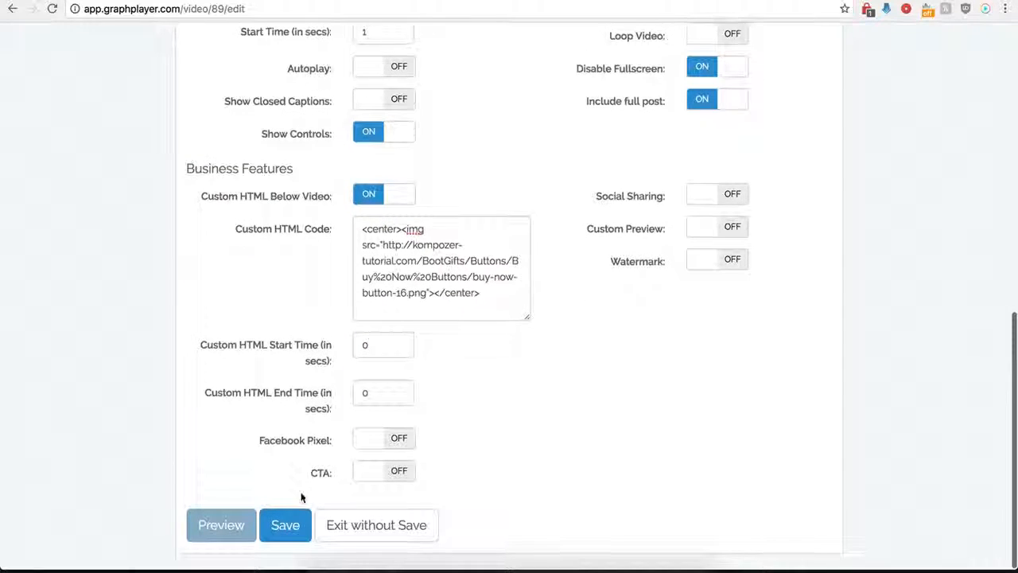
click(284, 524)
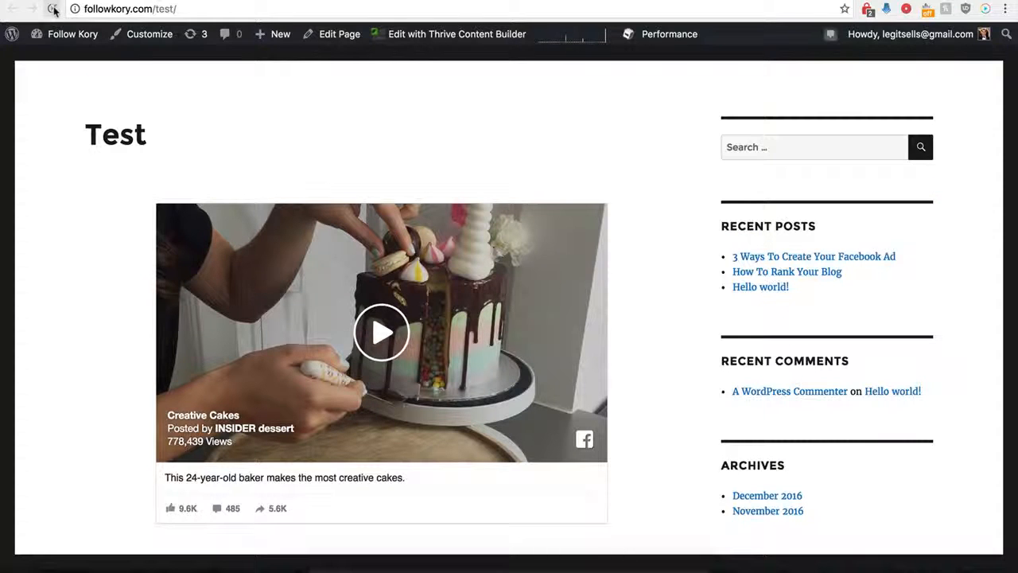
- Reload the WordPress Test page, examine the custom HTML area below the embedded video, and return to GraphPlayer's player list
click(52, 9)
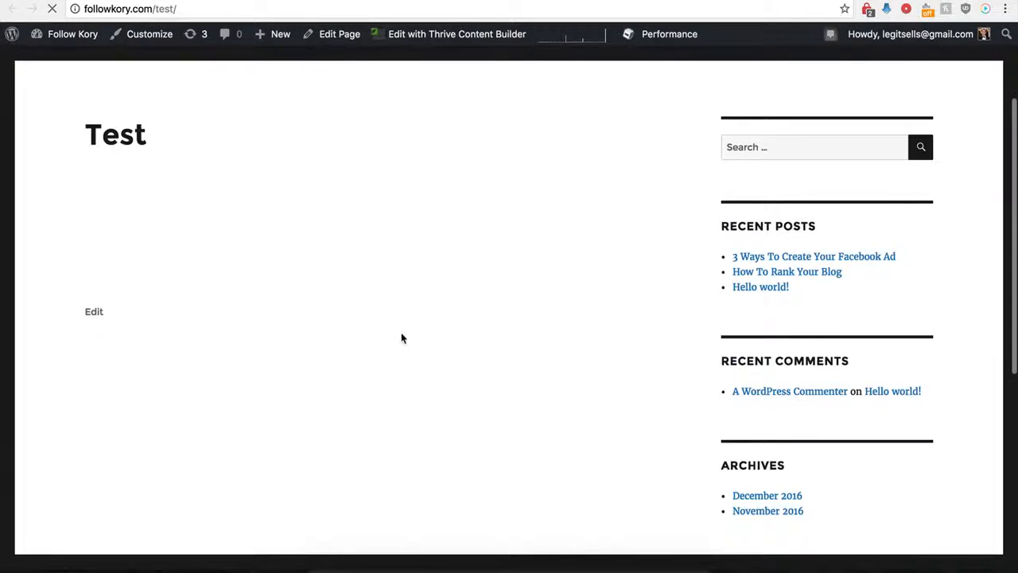
scroll(362, 358, down, 2)
scroll(362, 357, down, 5)
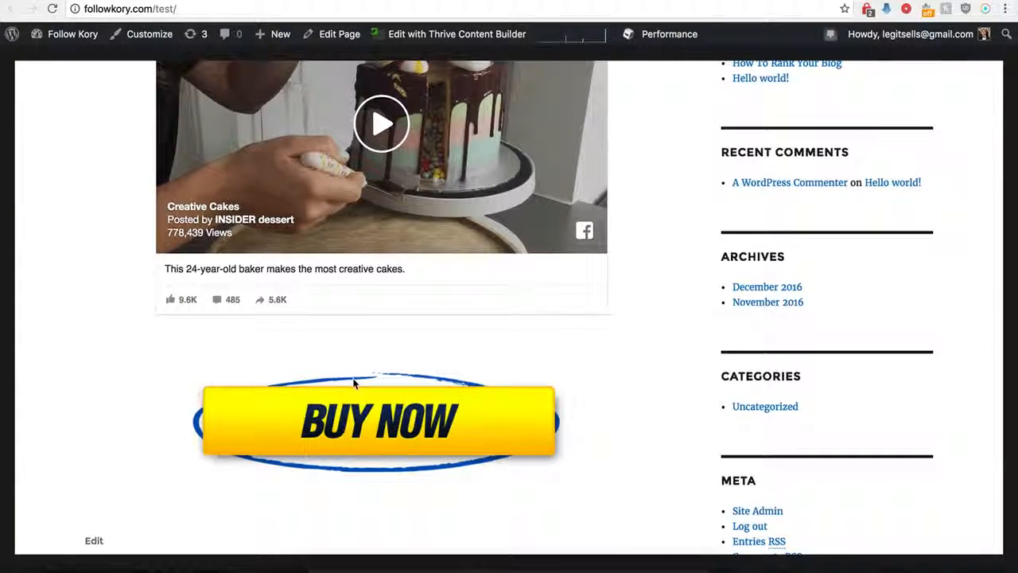
scroll(355, 384, up, 2)
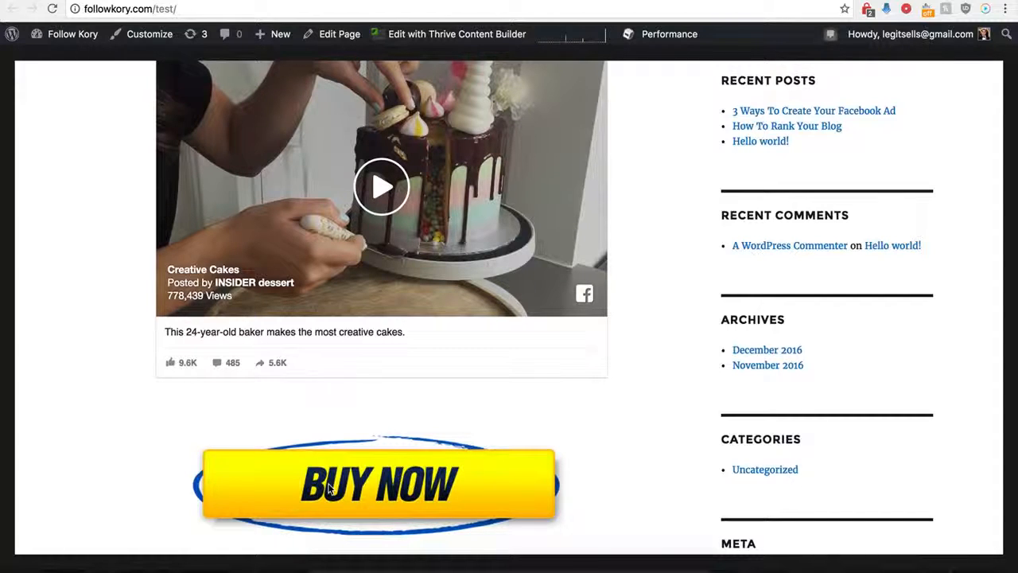
scroll(347, 448, up, 2)
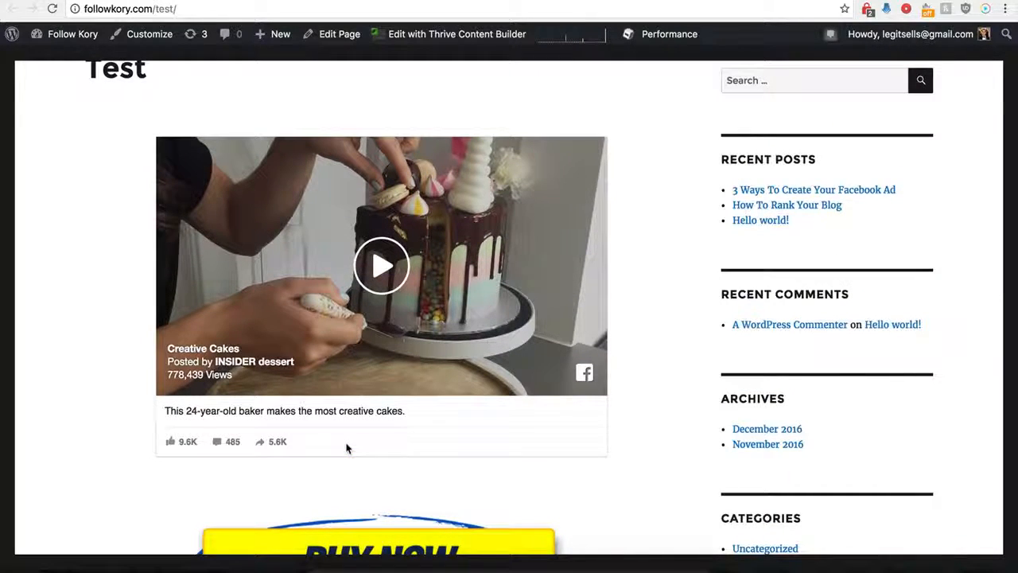
scroll(348, 447, down, 1)
scroll(404, 171, up, 3)
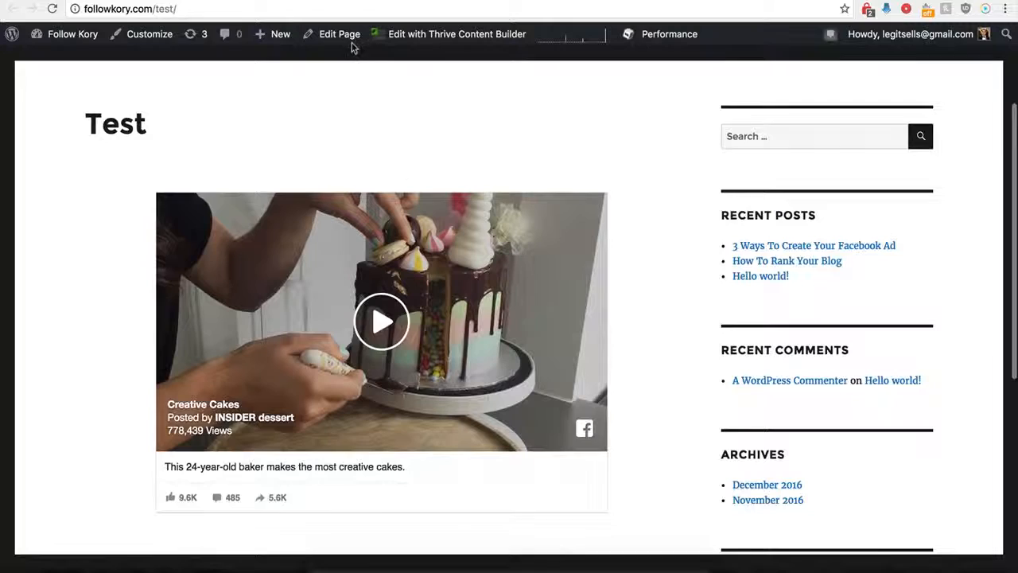
key(ctrl+shift+Tab)
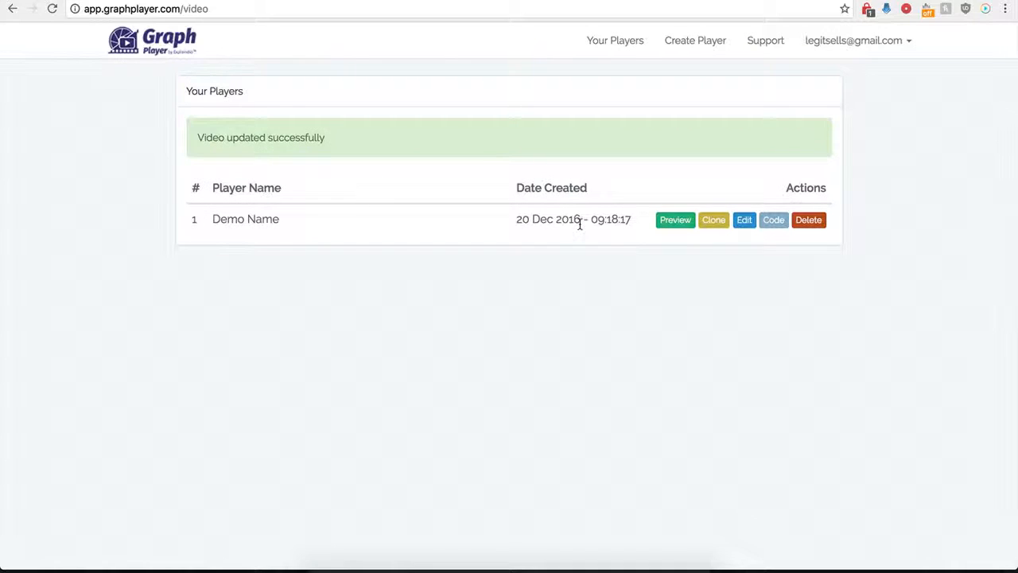
- Open the Demo Name player's settings for editing and turn off the custom HTML below the video
click(743, 221)
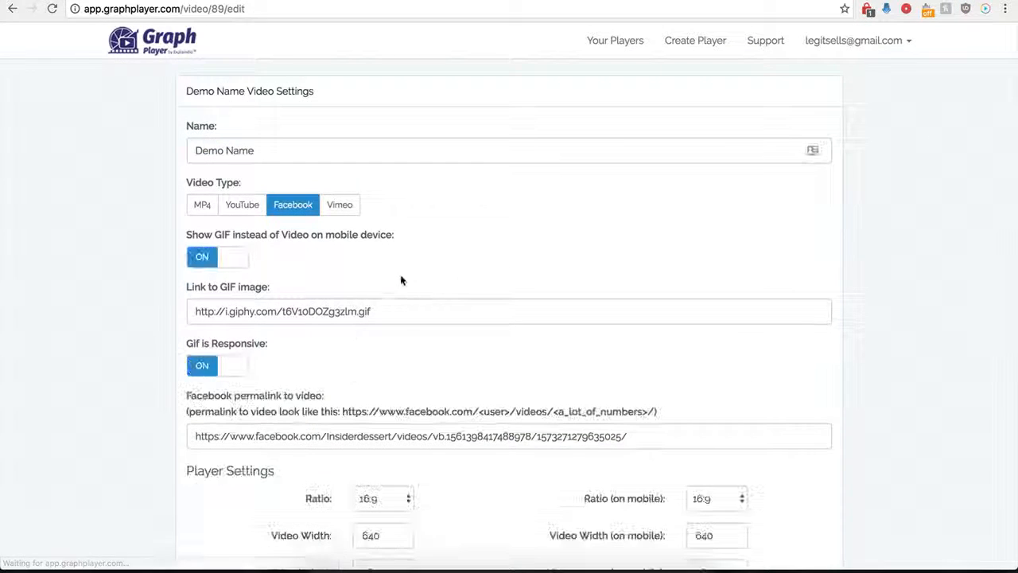
scroll(182, 432, down, 5)
scroll(179, 432, down, 2)
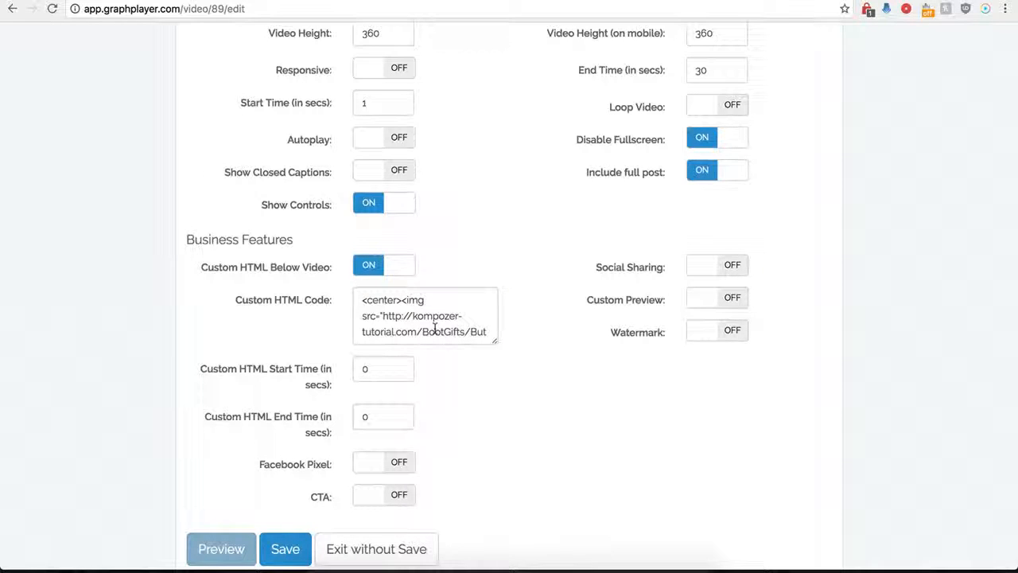
click(368, 265)
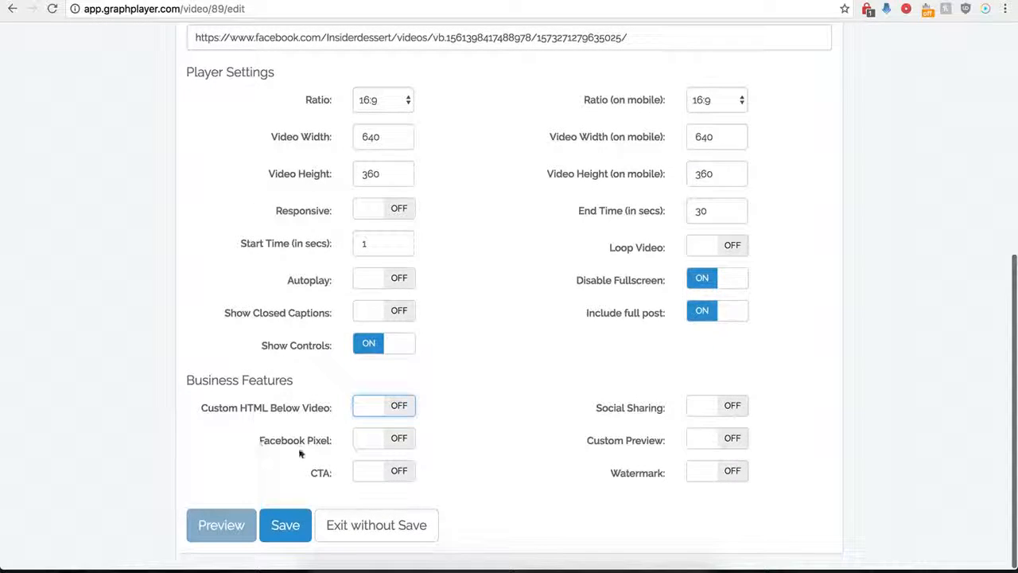
- Enable Facebook Pixel to examine its code and timing options, and disable it again
click(402, 440)
scroll(370, 451, down, 2)
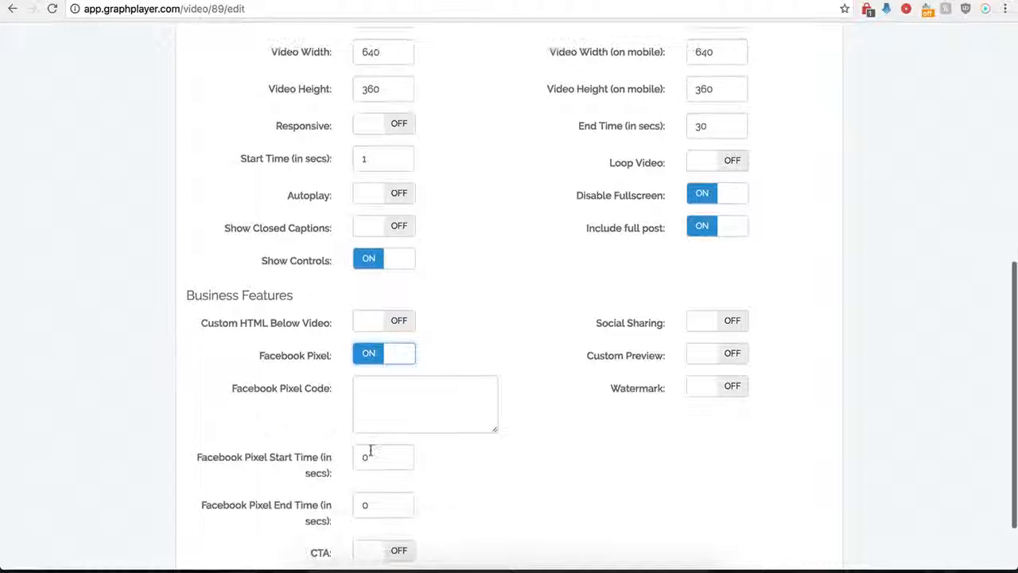
scroll(390, 408, down, 1)
click(395, 368)
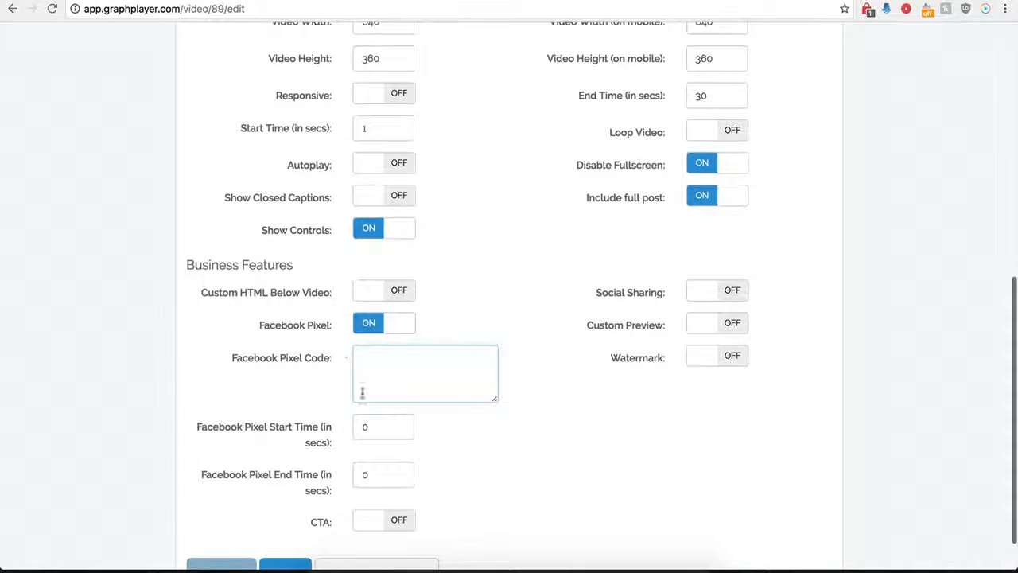
click(367, 326)
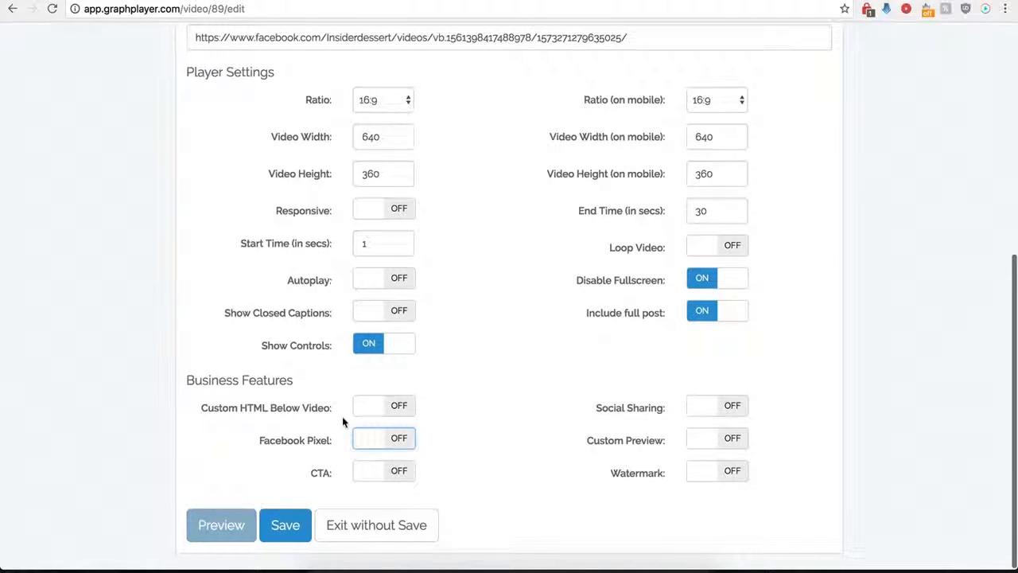
- Enable the CTA and paste the kompozer-tutorial.com button image address as its image URL
click(401, 472)
scroll(457, 501, down, 5)
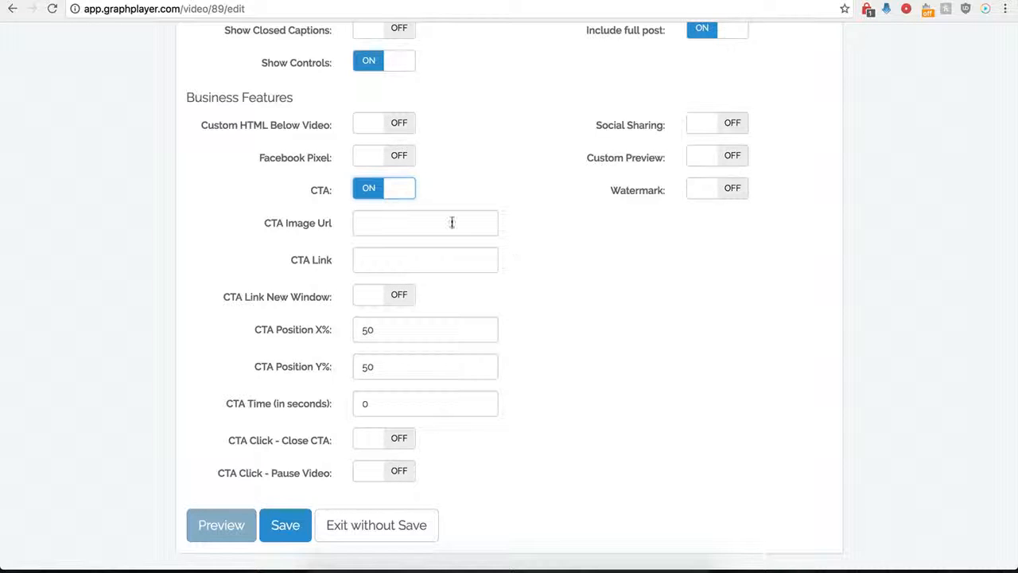
click(380, 222)
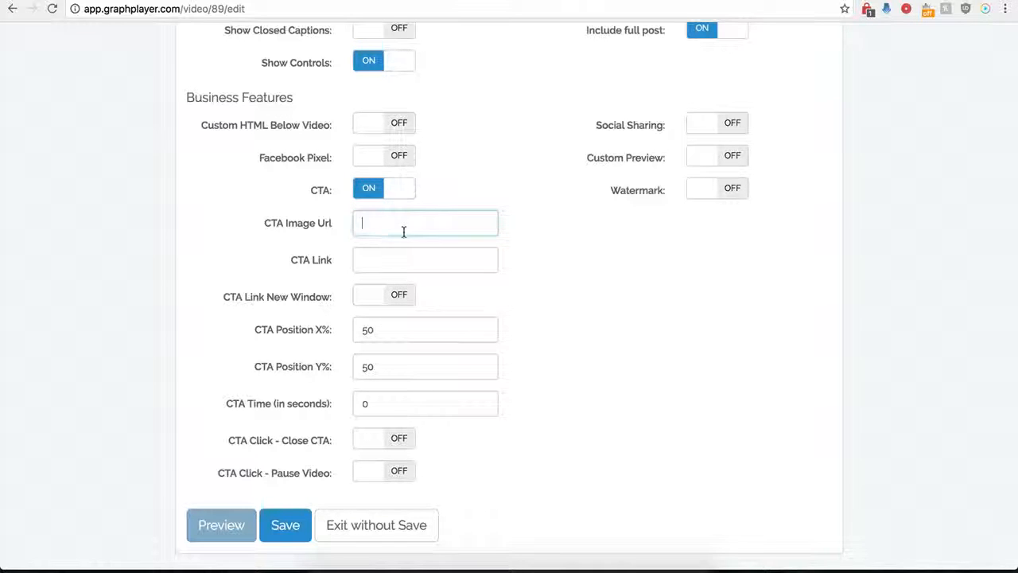
key(ctrl+v)
click(370, 263)
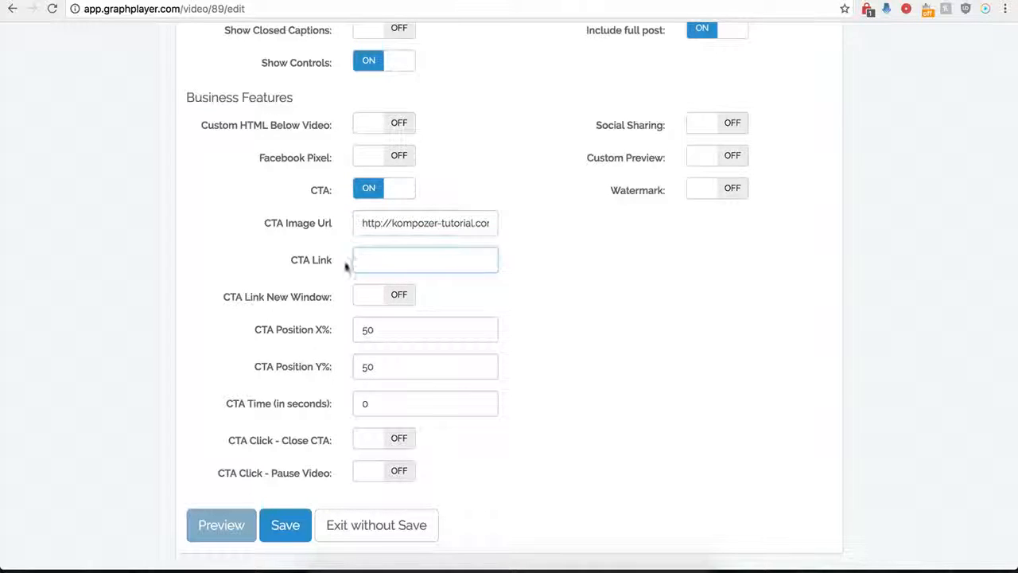
click(378, 261)
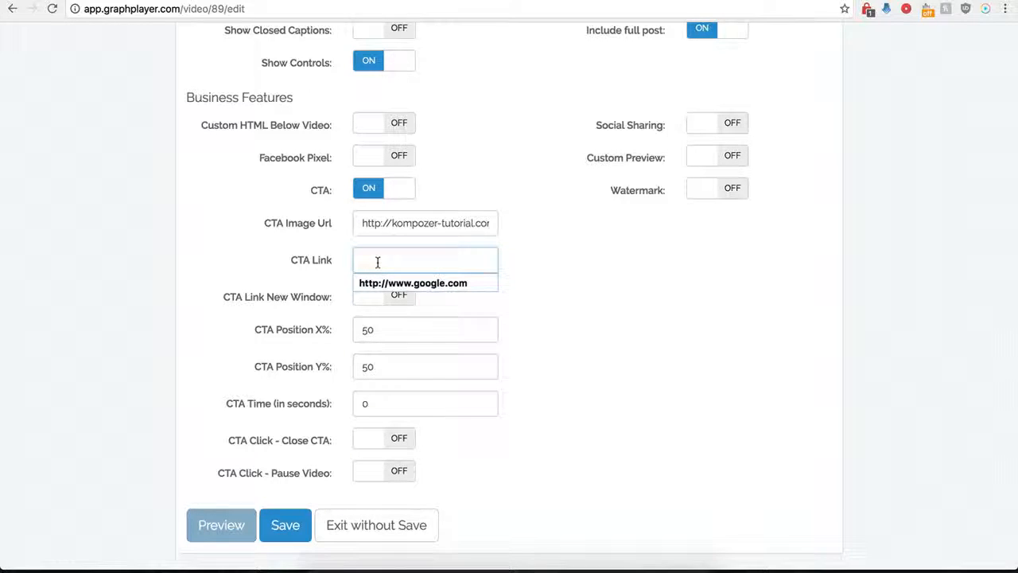
click(391, 283)
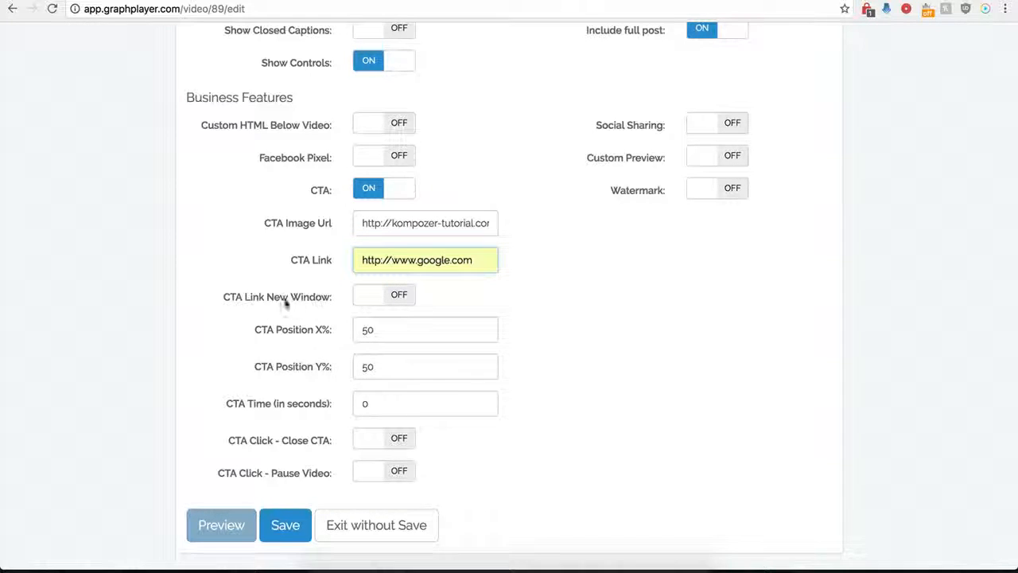
click(393, 294)
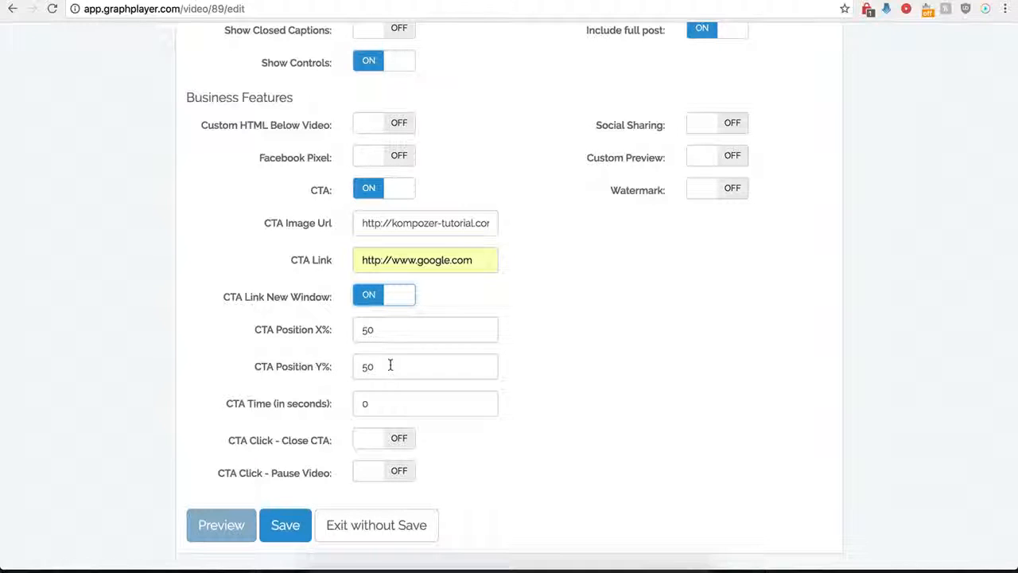
- Try a different CTA time and reset it to 0 seconds
click(377, 403)
drag(377, 404, 355, 405)
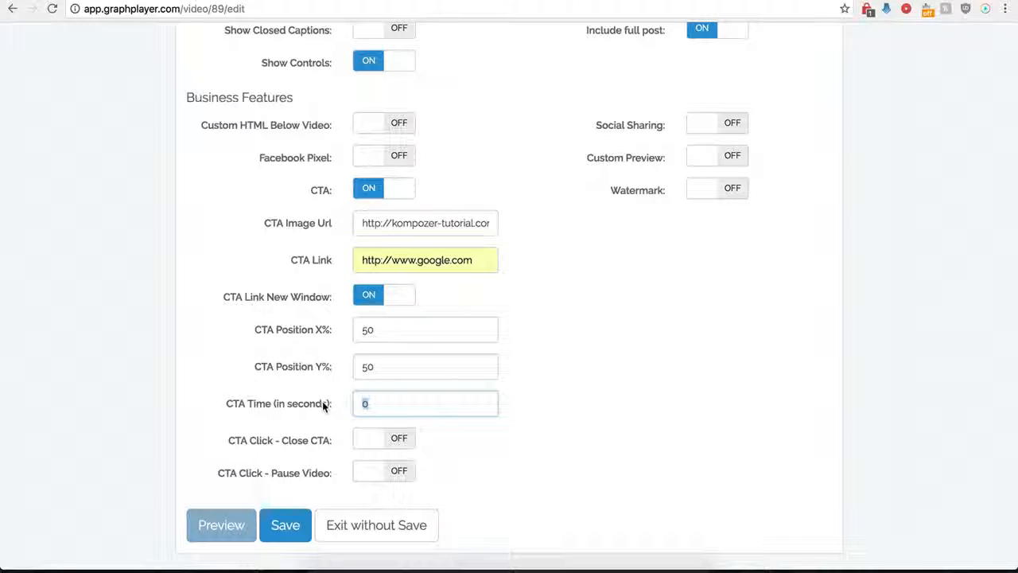
text(12)
key(BackSpace)
key(BackSpace)
key(BackSpace)
text(0)
- Make the CTA close when clicked, save the player, and reload the WordPress Test page
click(419, 473)
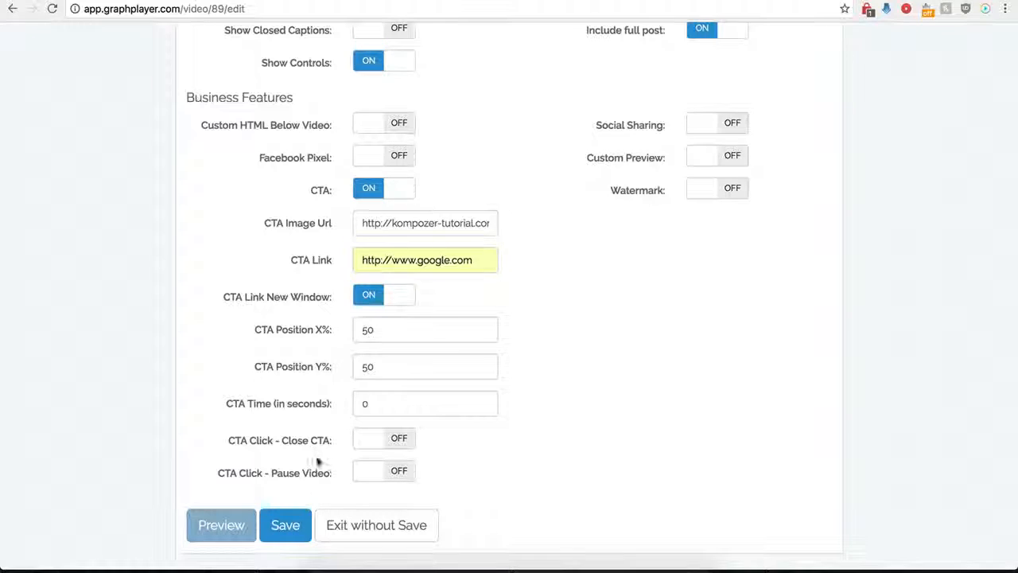
click(401, 442)
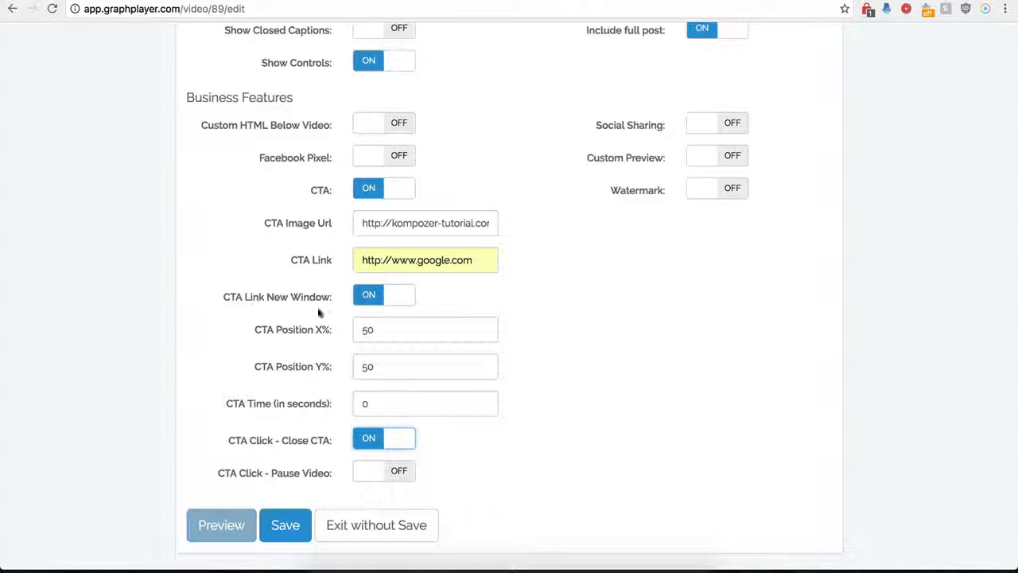
click(270, 541)
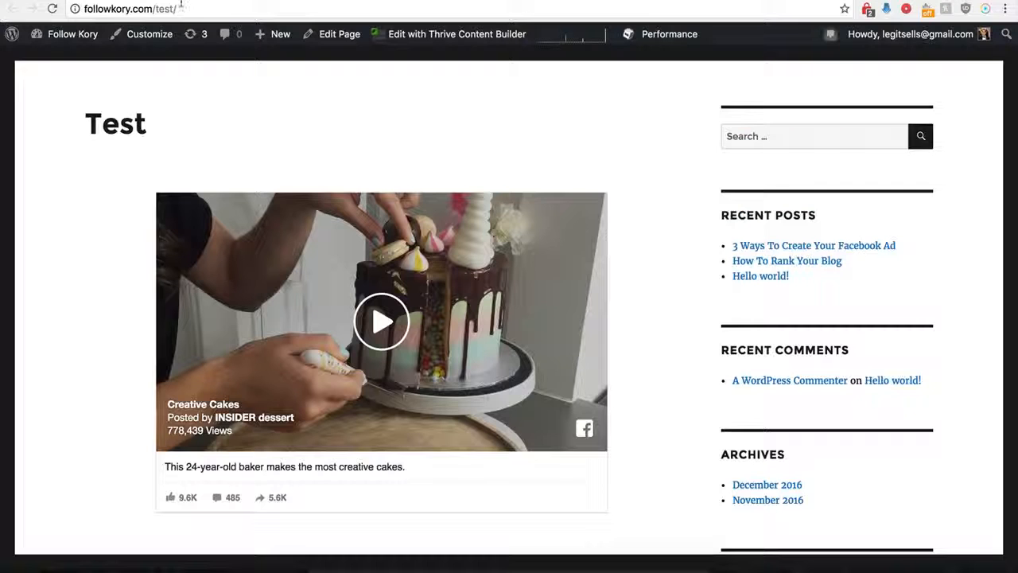
click(53, 9)
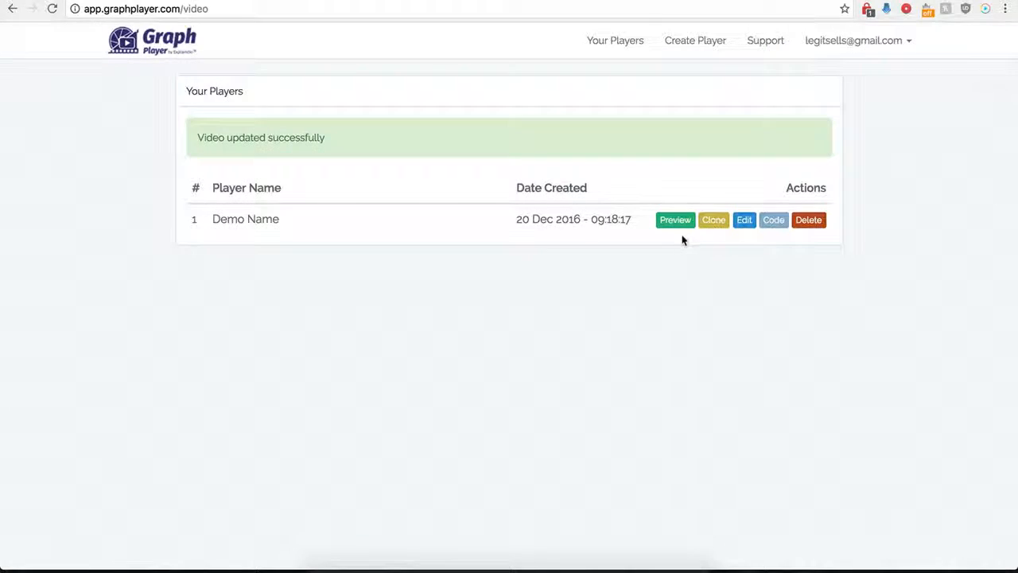
- Reopen the Demo Name player's settings, set the CTA X position to 0%, and save the player
click(741, 221)
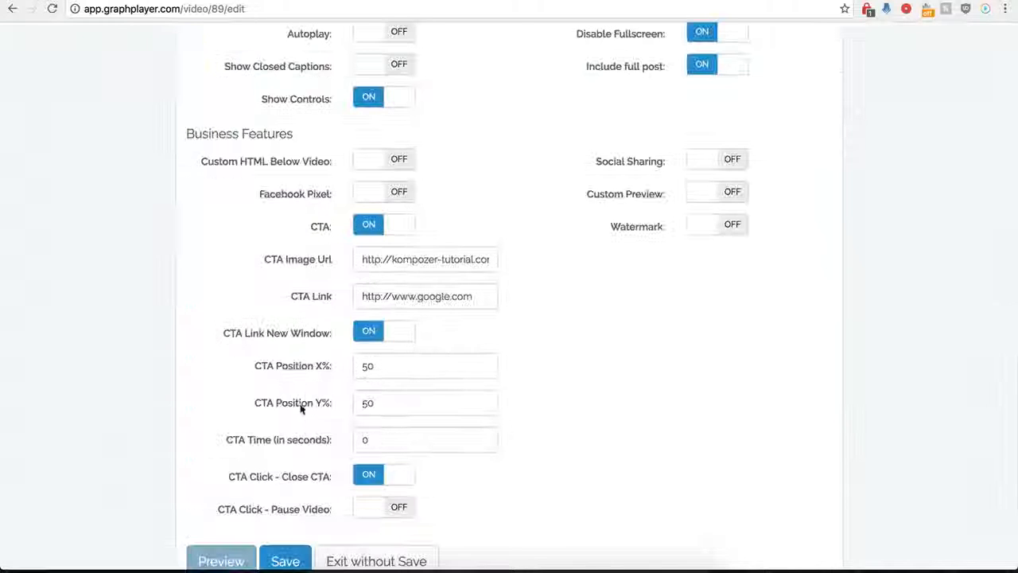
scroll(318, 408, down, 1)
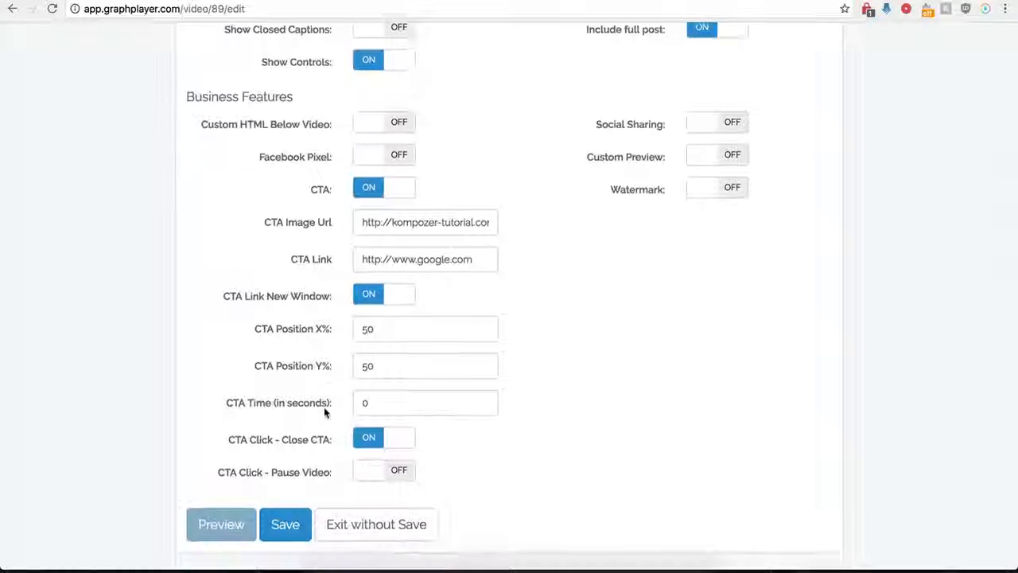
click(384, 336)
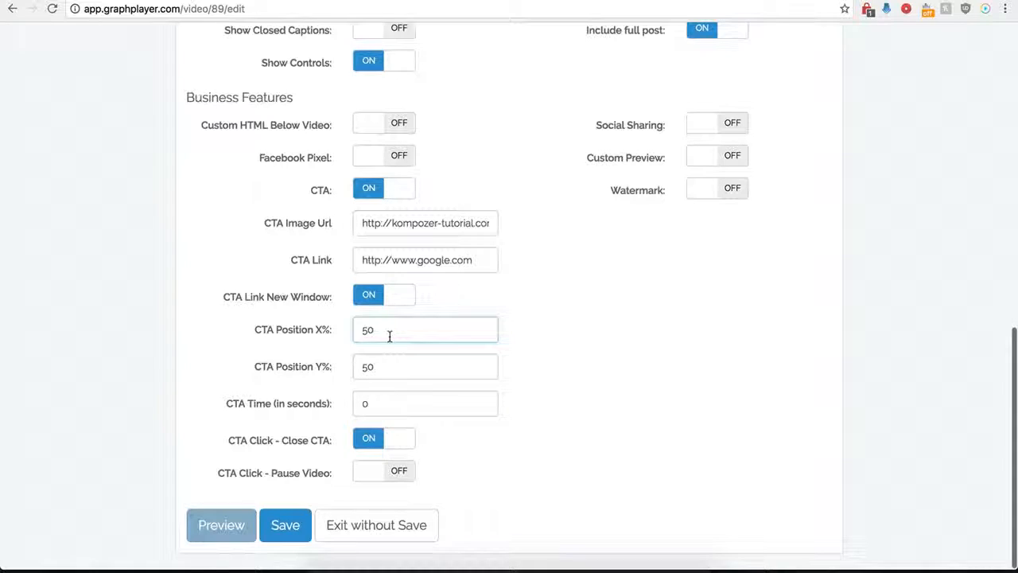
key(BackSpace)
key(BackSpace)
text(0)
click(284, 525)
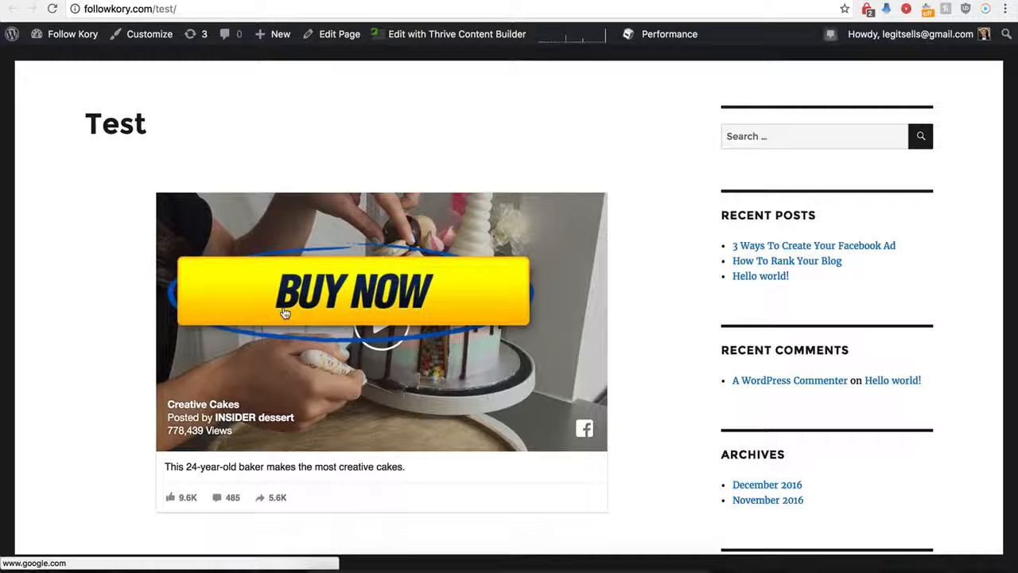
- Test the Buy Now CTA link on the Test page, close the opened Google page, and return to GraphPlayer's player list
click(361, 294)
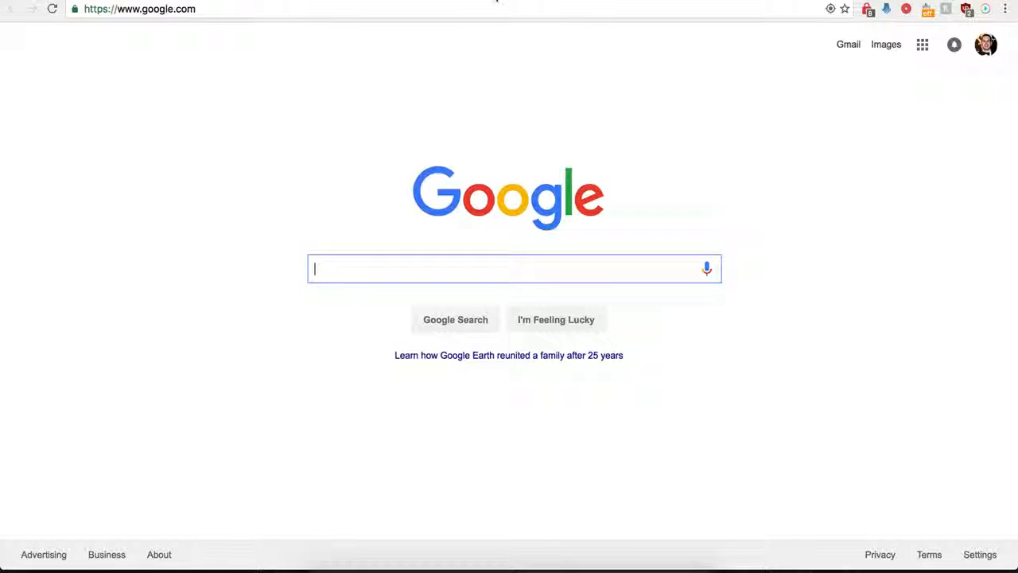
key(super+w)
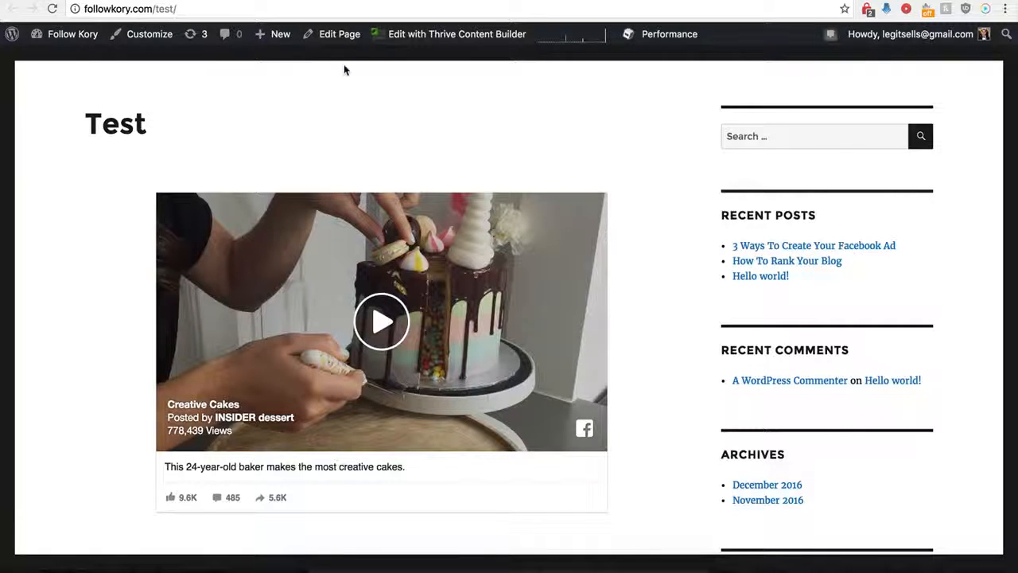
click(256, 1)
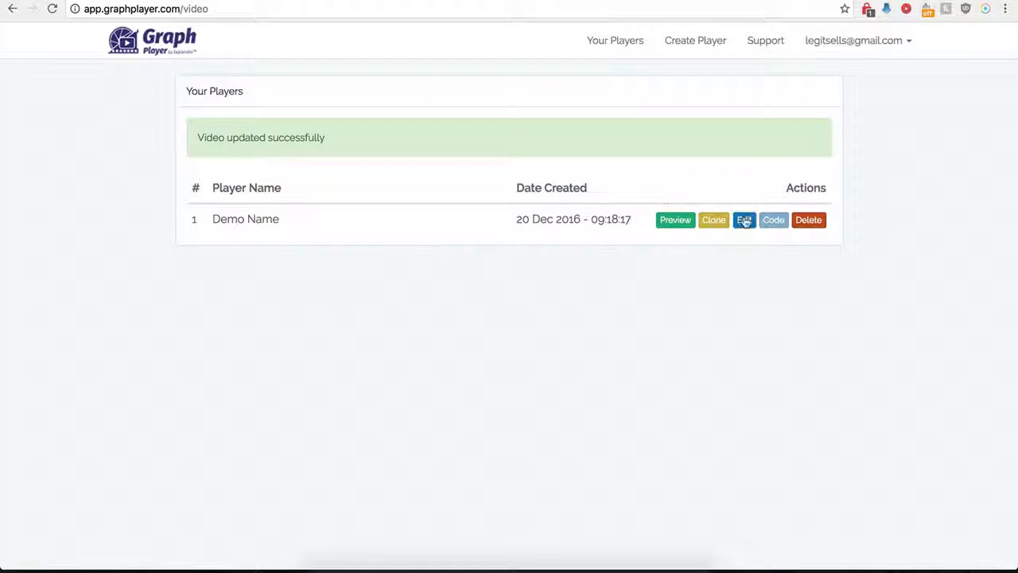
- Open the Demo Name player for editing and turn off its CTA
click(744, 220)
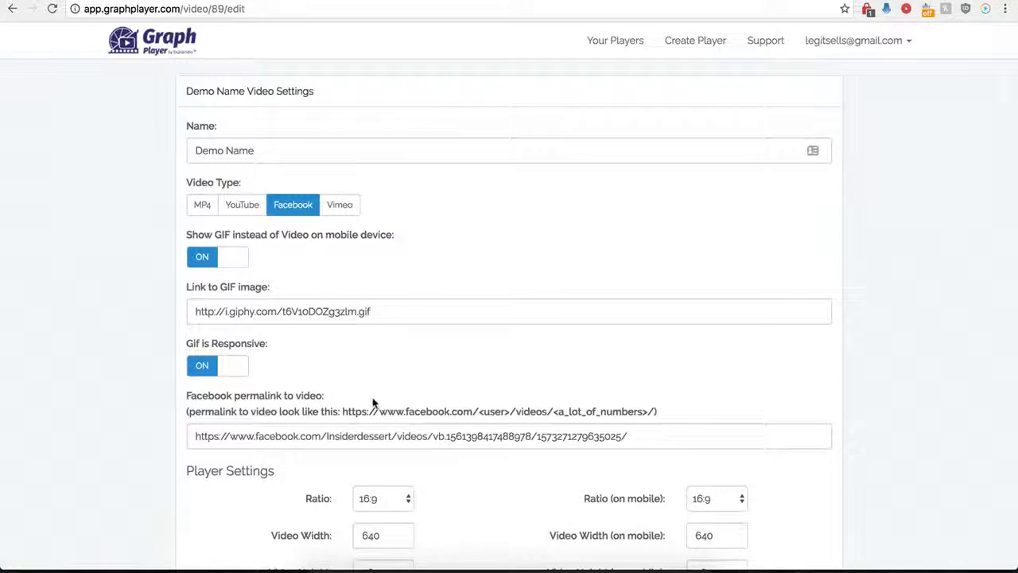
scroll(381, 350, down, 10)
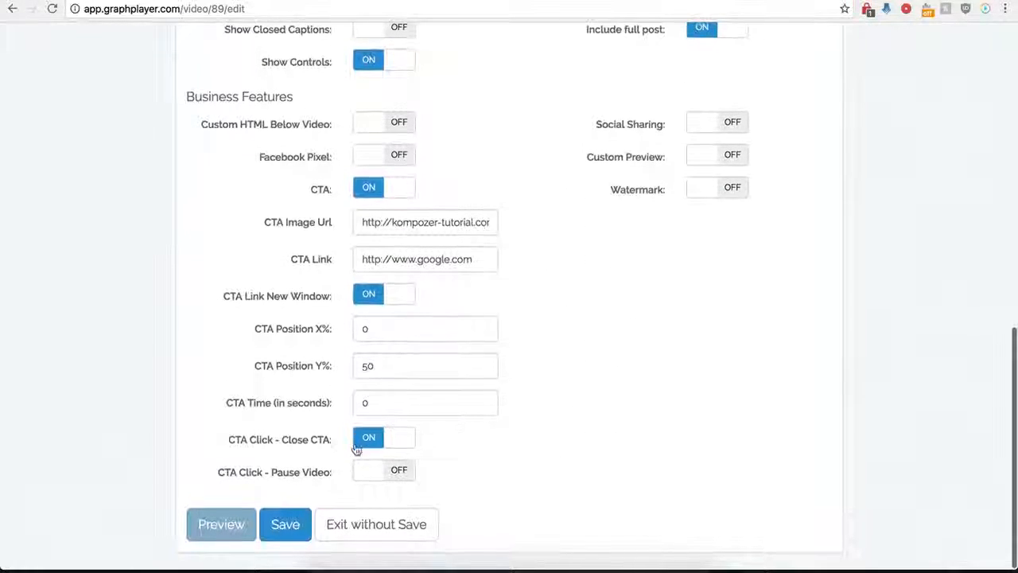
click(361, 189)
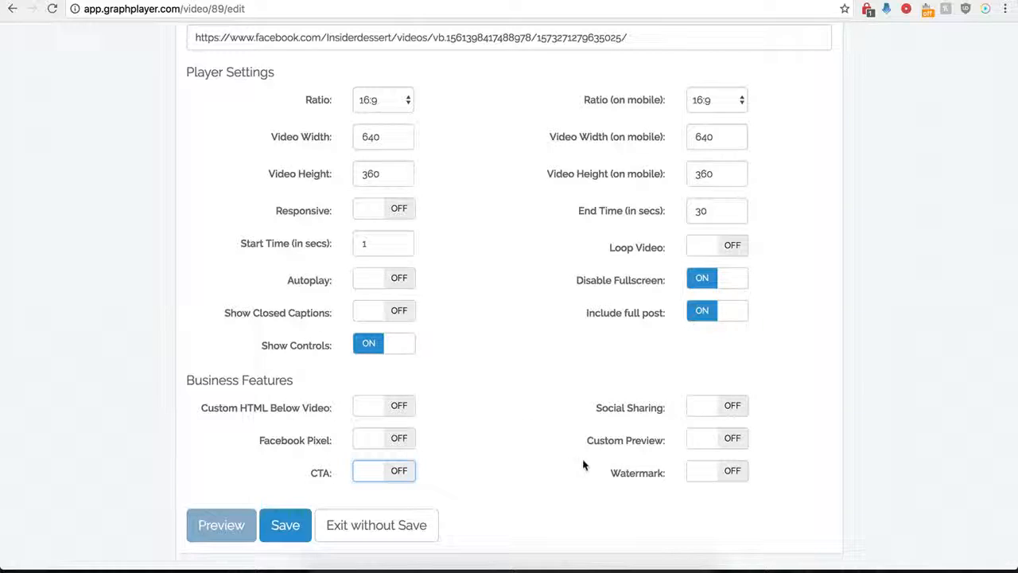
click(727, 405)
scroll(565, 439, down, 3)
scroll(565, 440, down, 2)
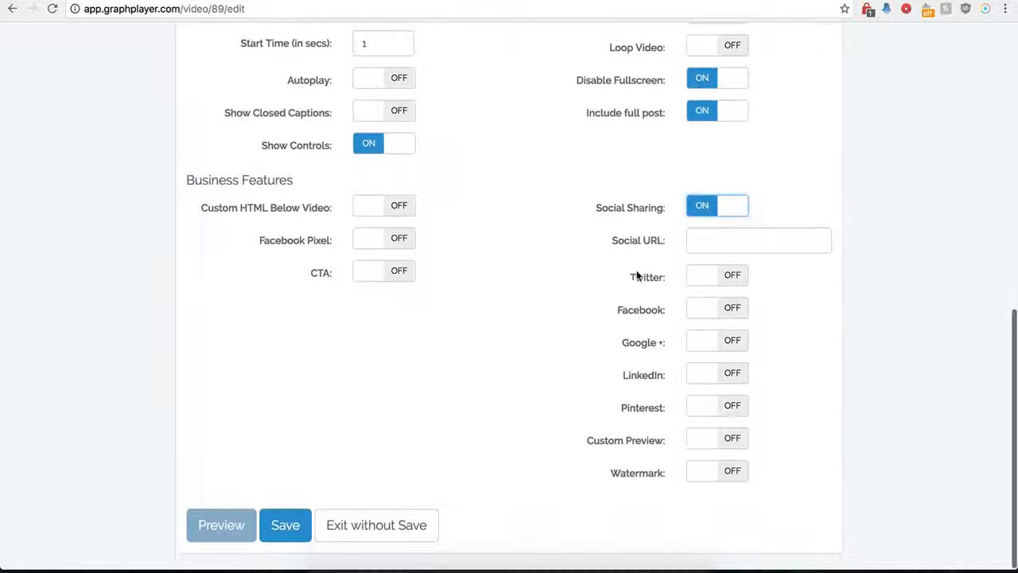
click(699, 240)
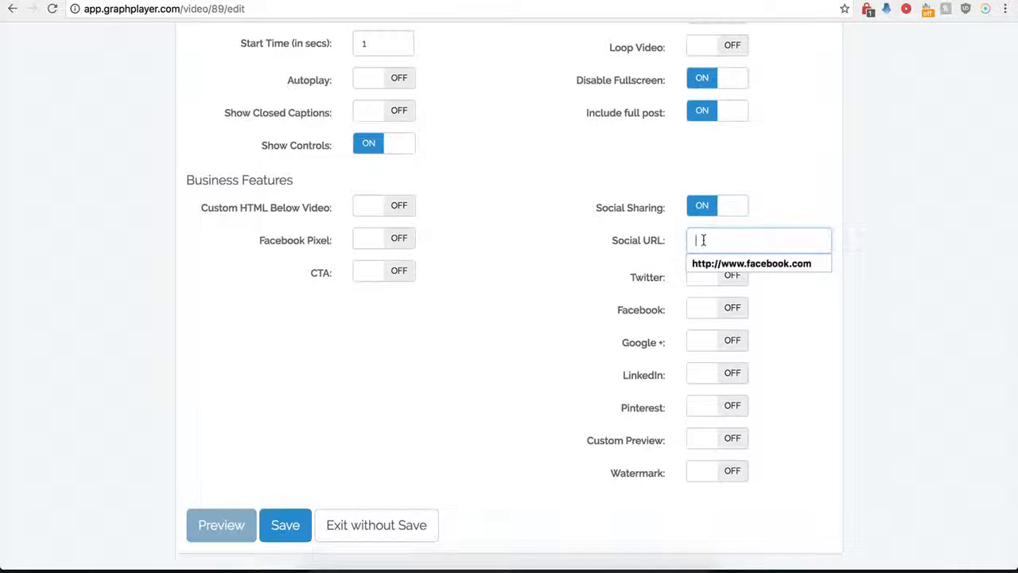
click(705, 263)
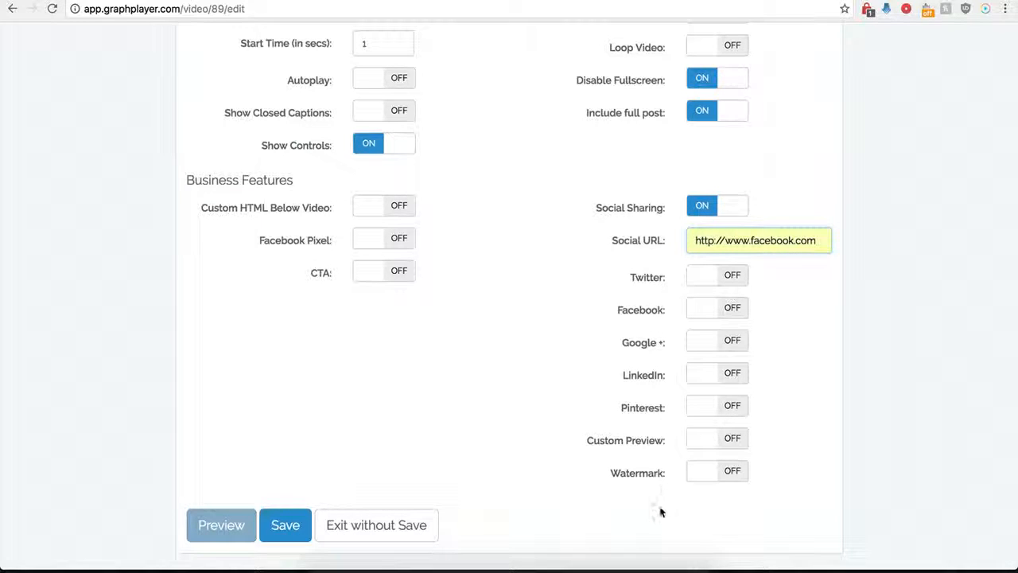
- Enable Twitter sharing with the handle "testing" and the text "twitter"
click(729, 277)
click(709, 310)
click(711, 346)
text(t)
click(713, 367)
scroll(630, 342, down, 1)
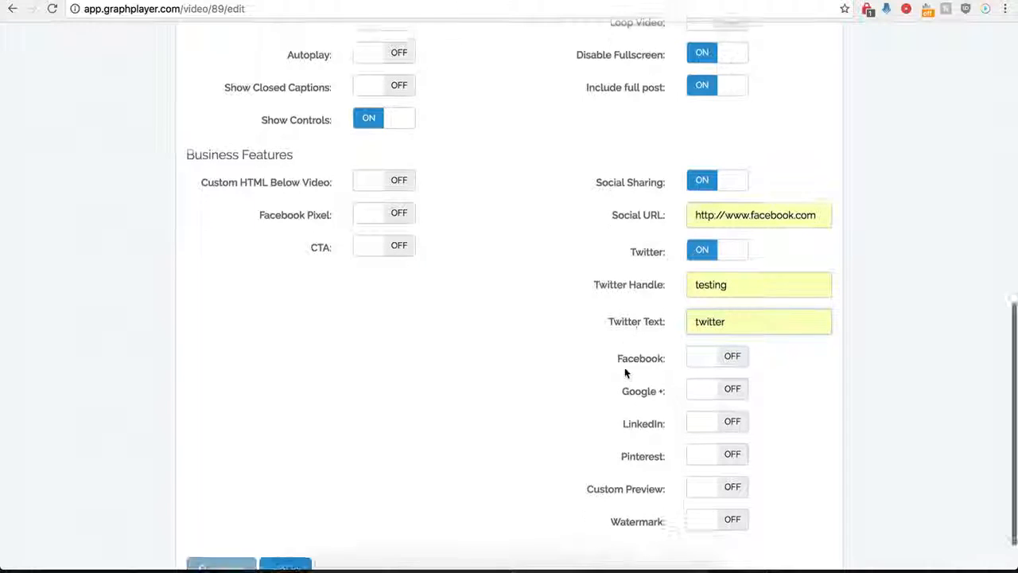
- Enable Facebook, Google + and LinkedIn sharing and save the player
click(731, 358)
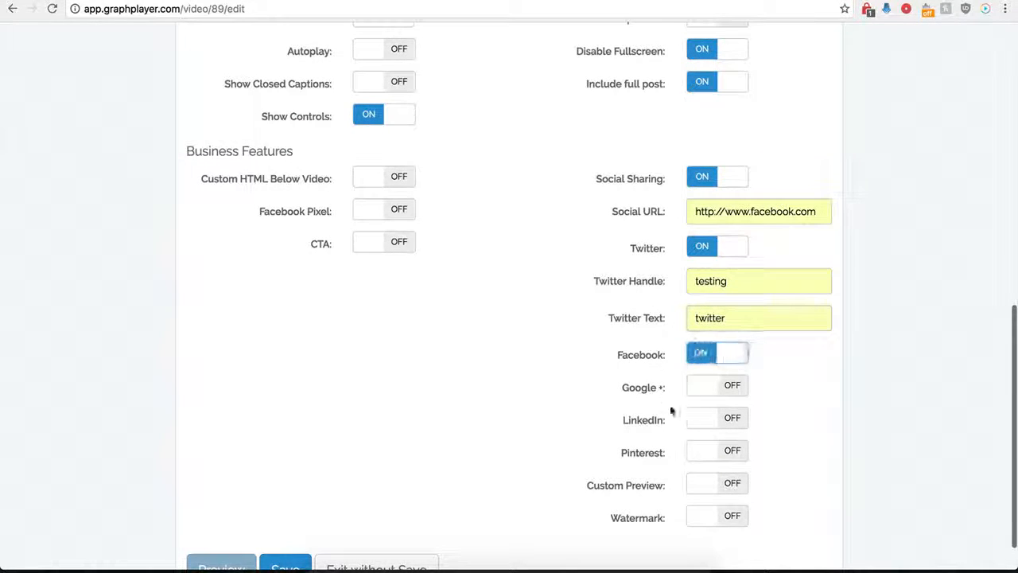
click(730, 386)
click(728, 420)
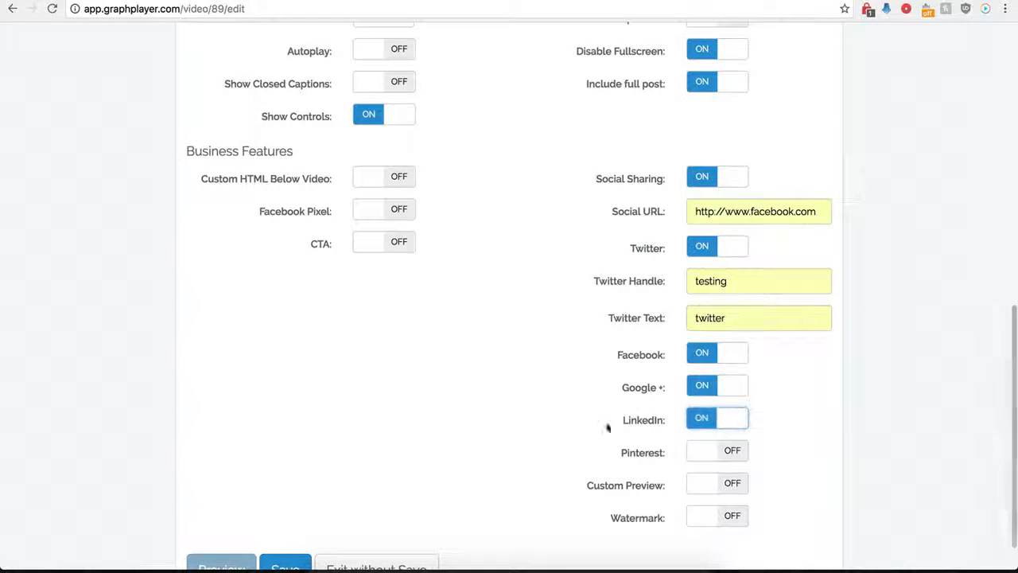
scroll(696, 413, down, 2)
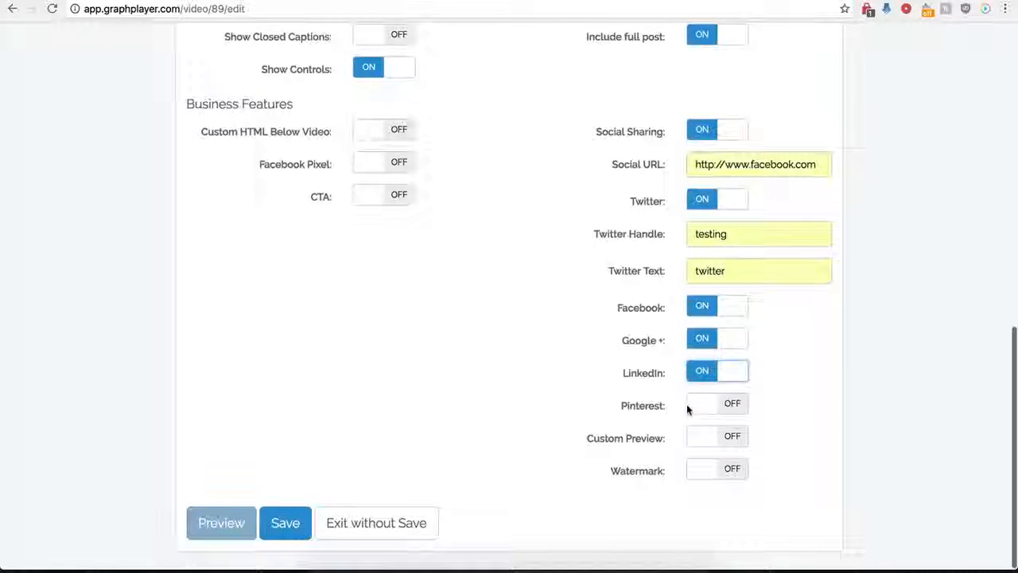
click(286, 528)
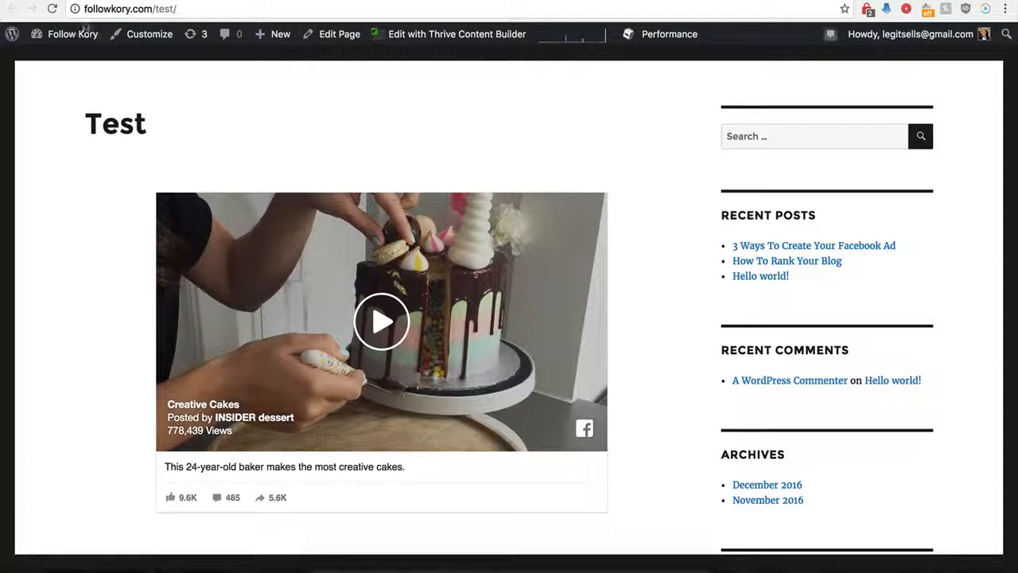
- Reload the WordPress Test page and check the social sharing buttons below the embedded video
click(51, 9)
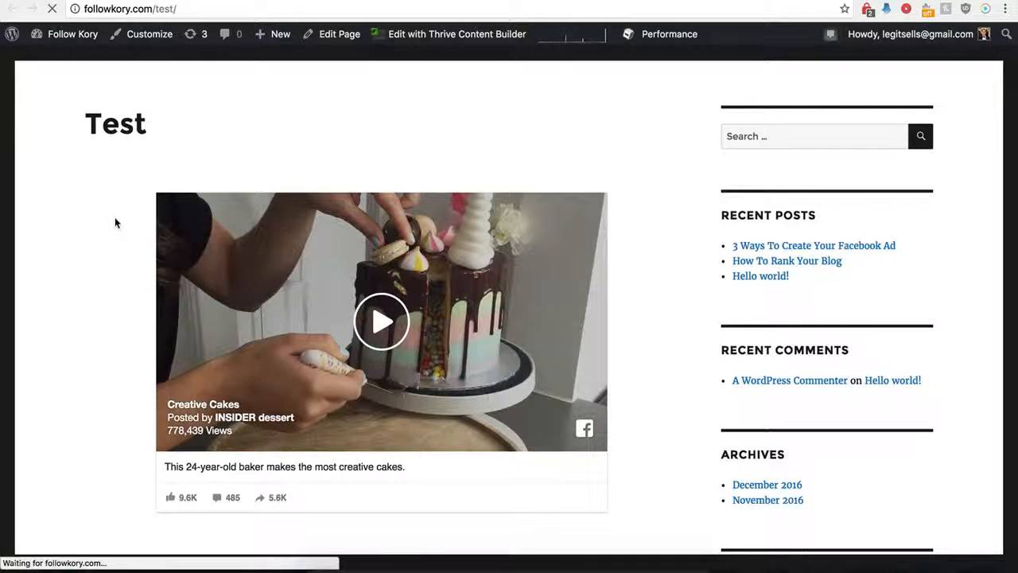
scroll(114, 222, down, 2)
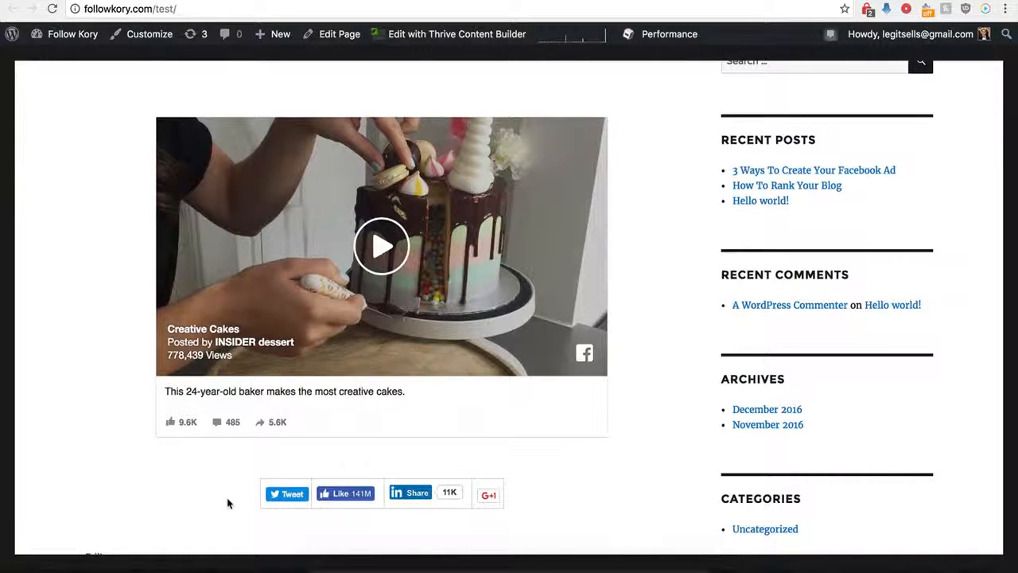
- Return to GraphPlayer, open the Demo Name player for editing, and switch from social sharing to a custom preview
click(221, 2)
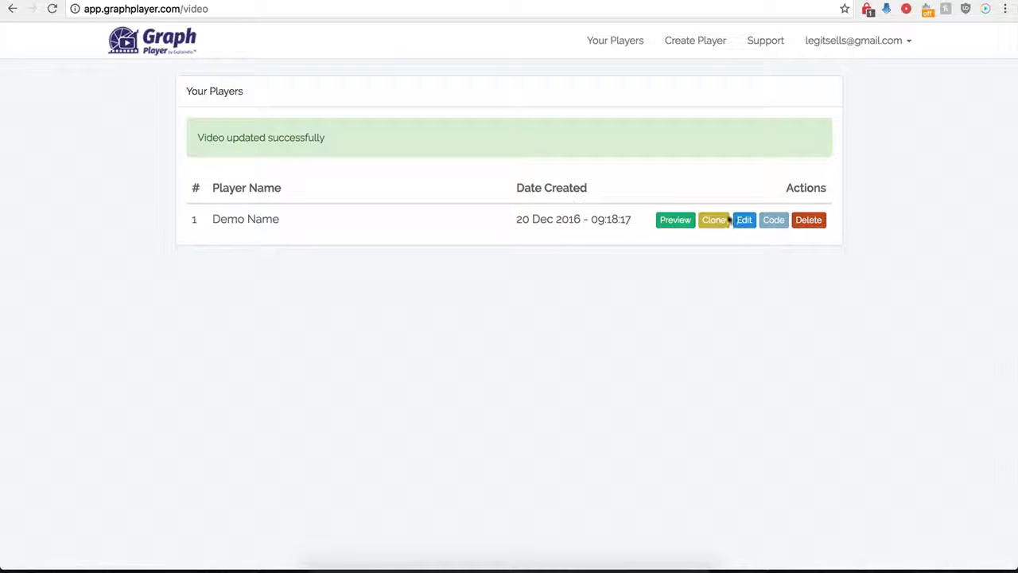
click(746, 223)
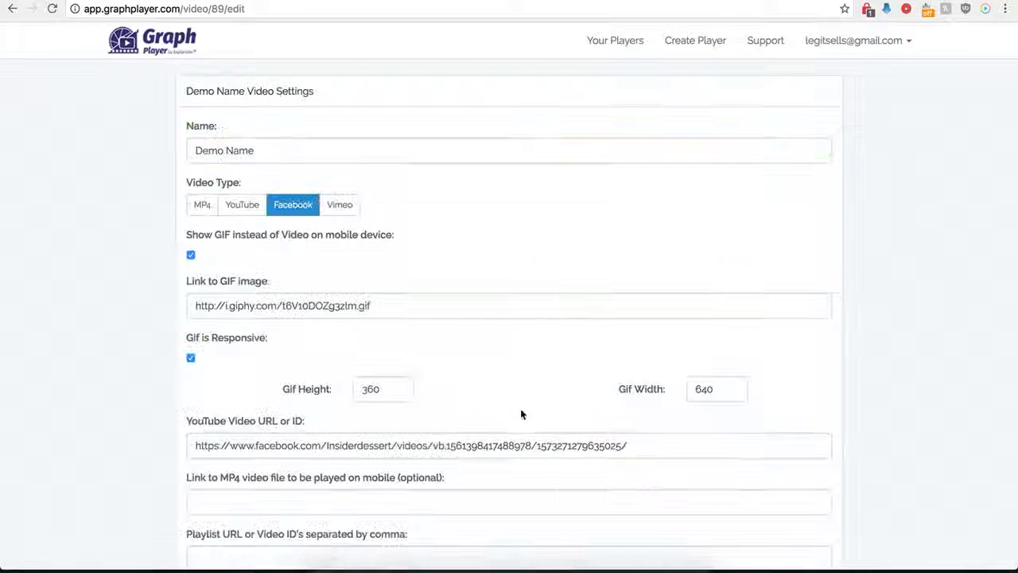
scroll(555, 456, down, 15)
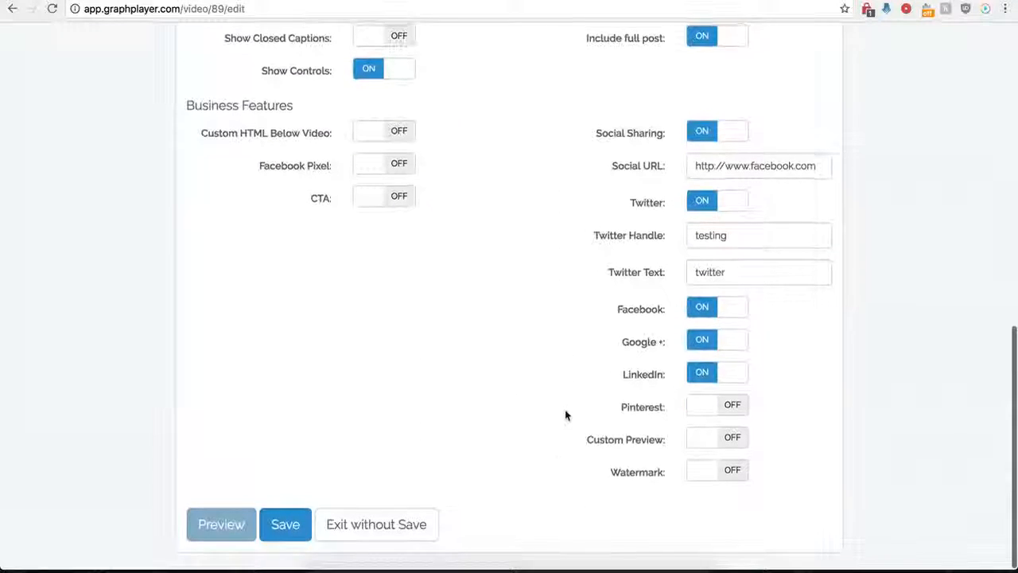
click(699, 136)
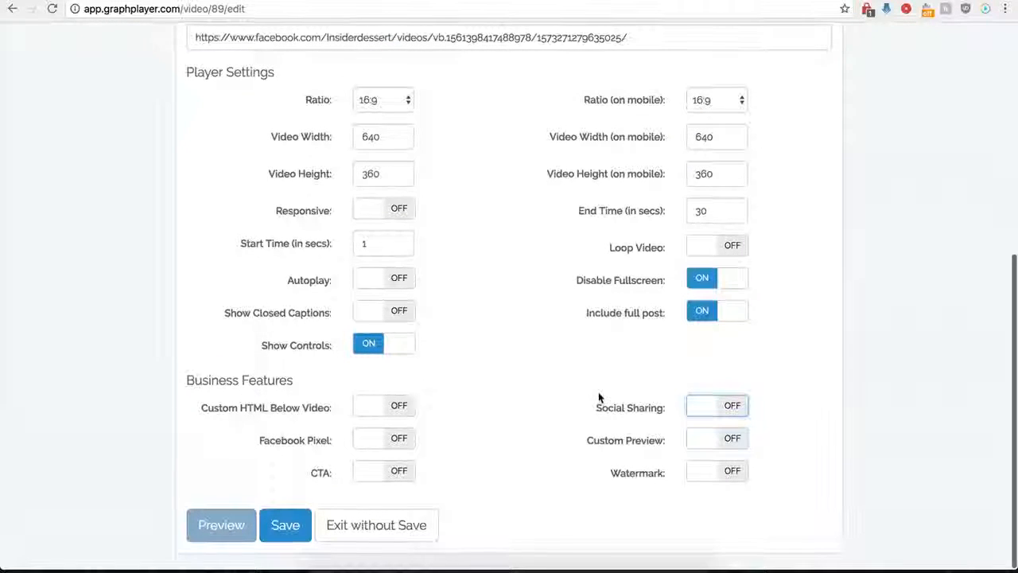
click(733, 439)
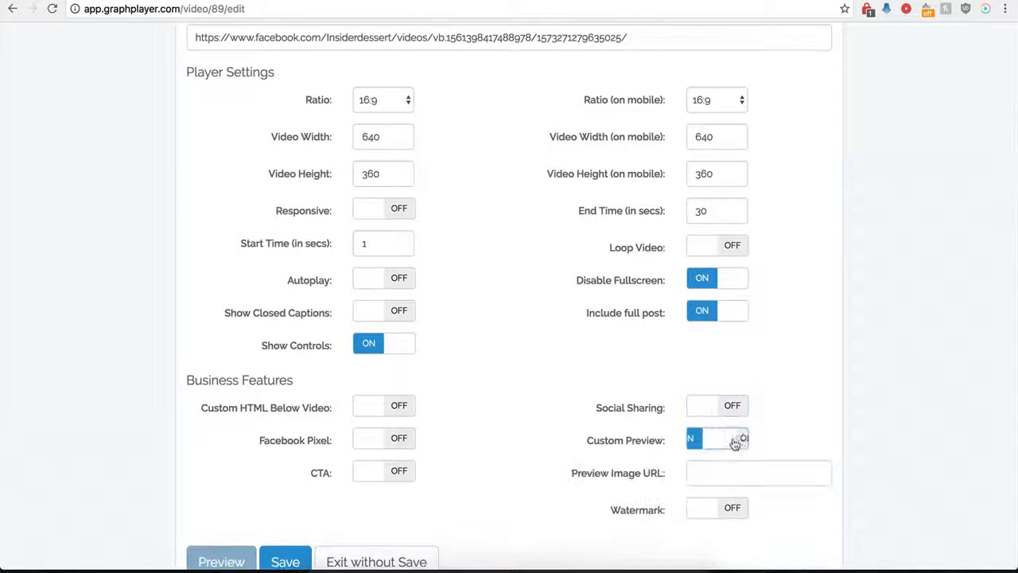
- Paste the hdwpro.com image address as the custom preview's image URL and save the player
click(705, 476)
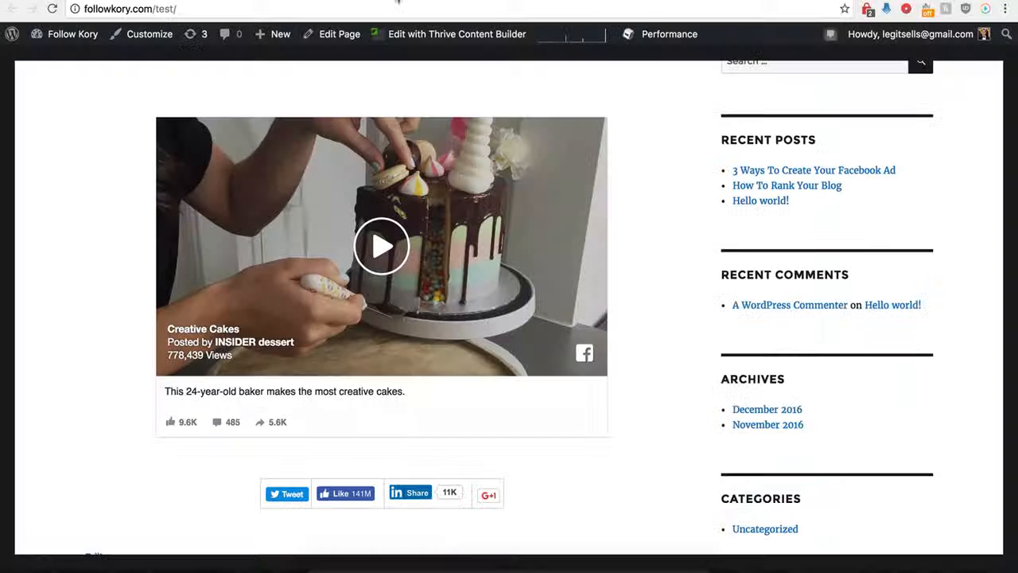
scroll(159, 247, up, 1)
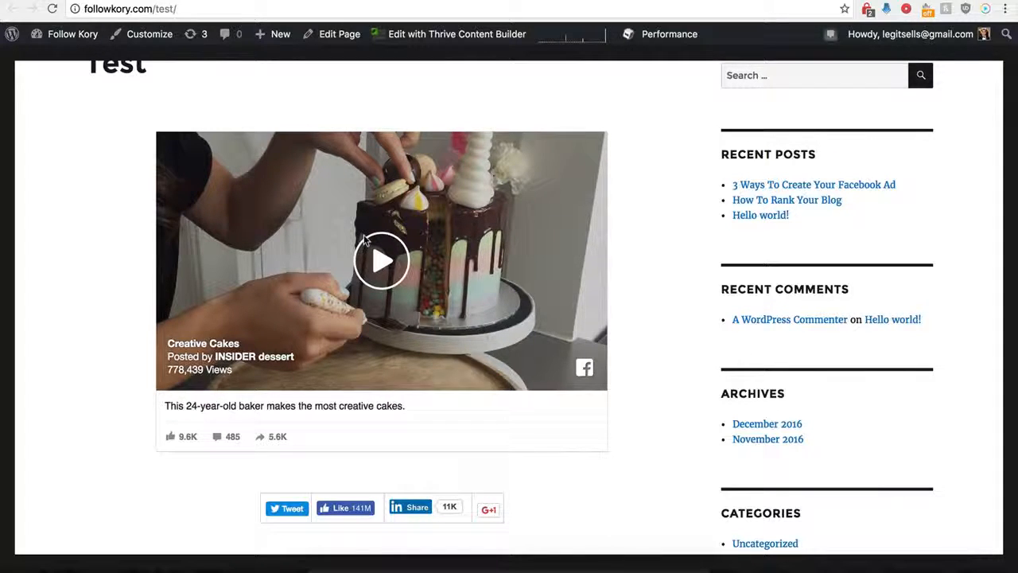
scroll(365, 238, up, 1)
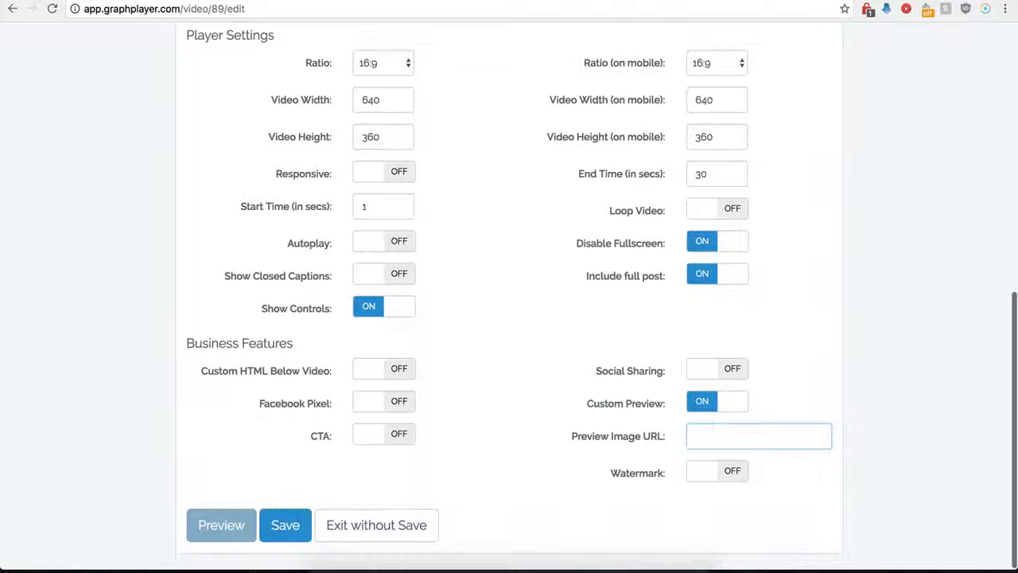
click(706, 435)
key(super+v)
click(603, 434)
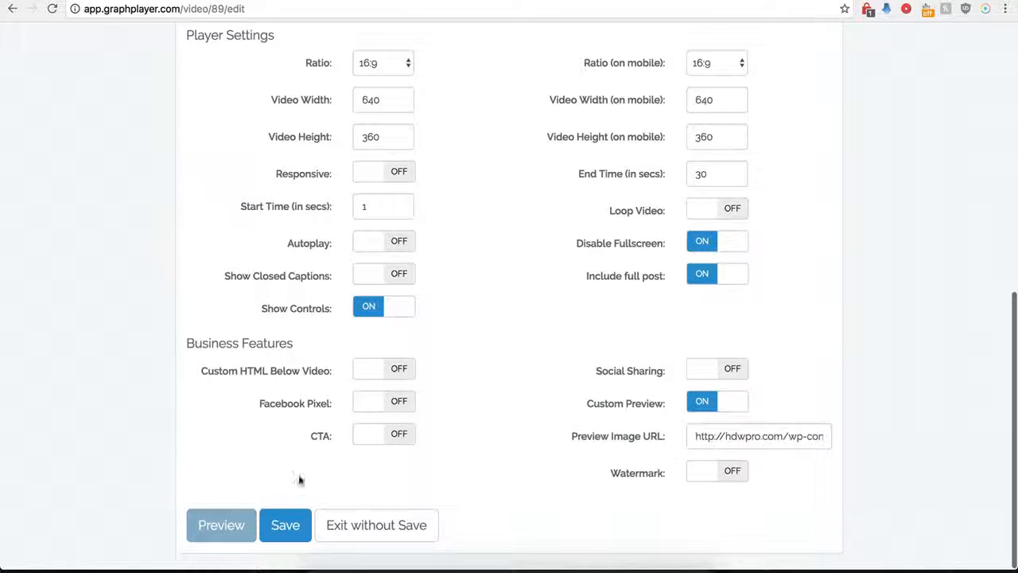
click(283, 526)
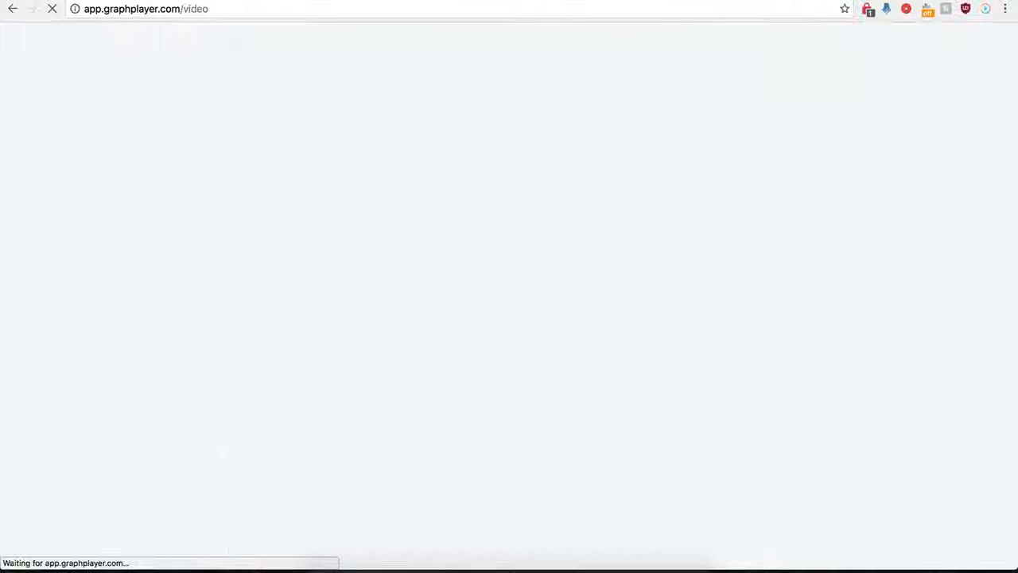
- Reload the WordPress Test page to test the custom preview, then pause the embedded video
click(88, 1)
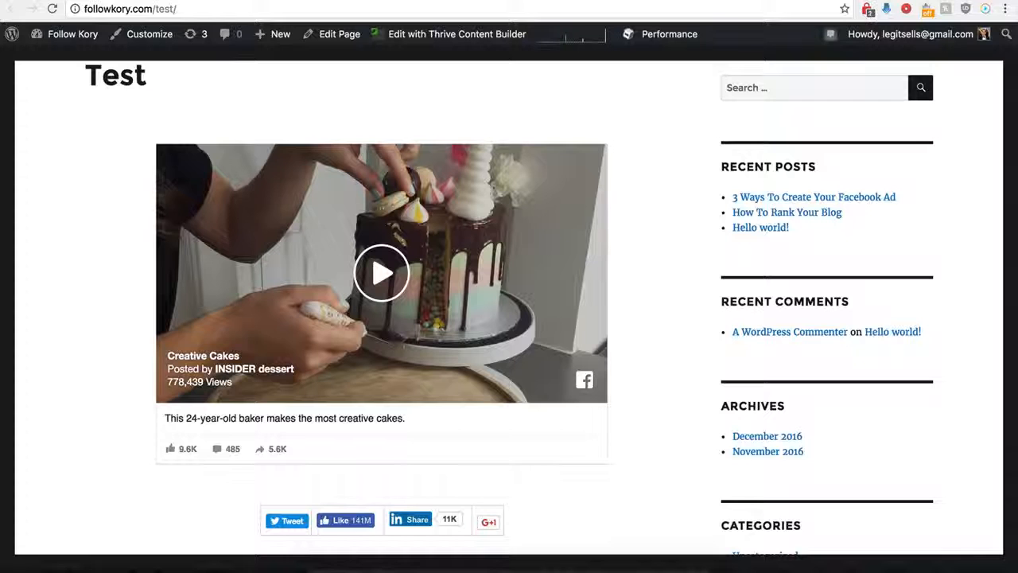
click(53, 9)
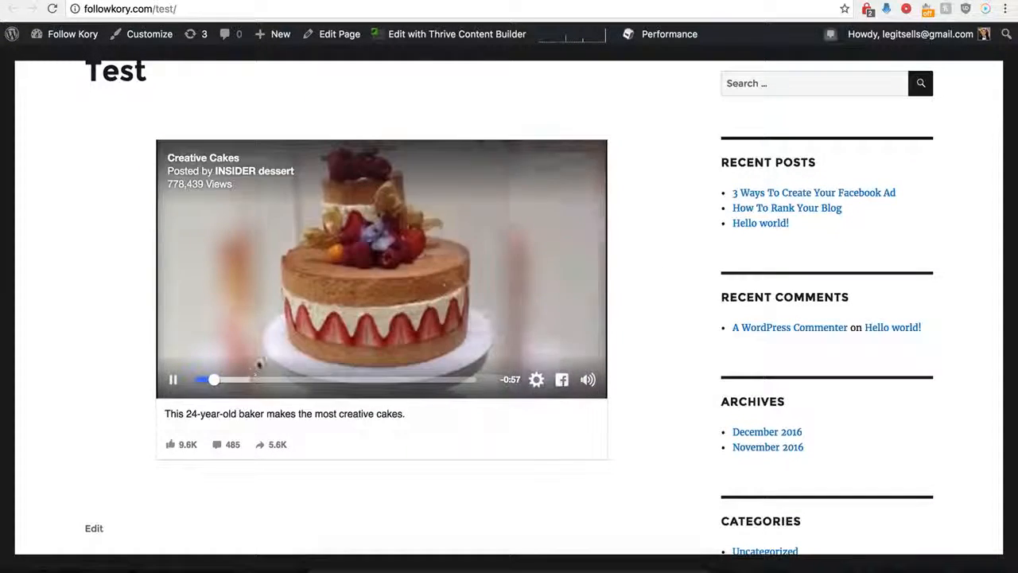
click(450, 310)
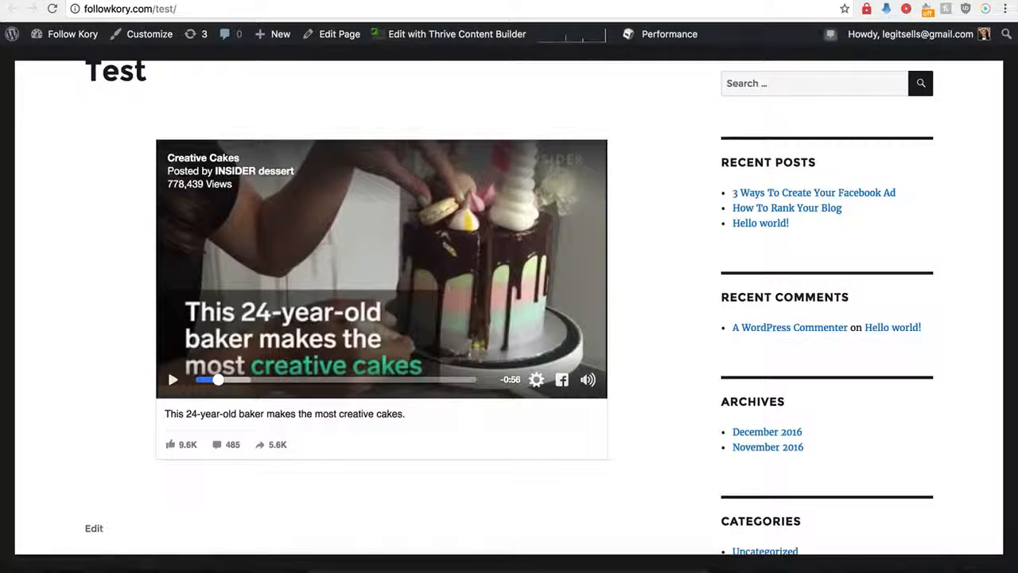
- Open the Demo Name player in GraphPlayer for editing again and turn off its custom preview
click(233, 1)
click(744, 220)
scroll(590, 374, down, 5)
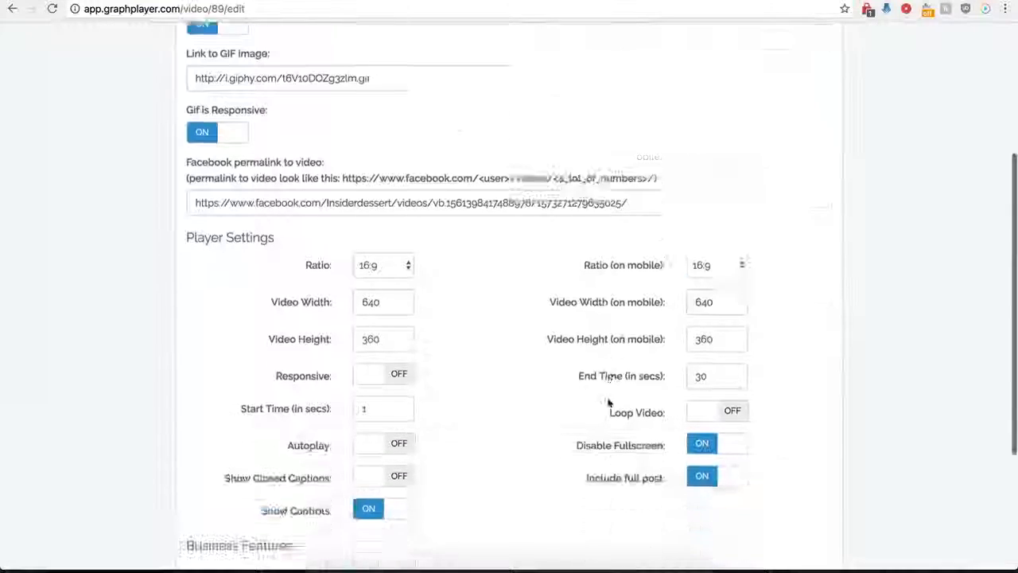
click(692, 405)
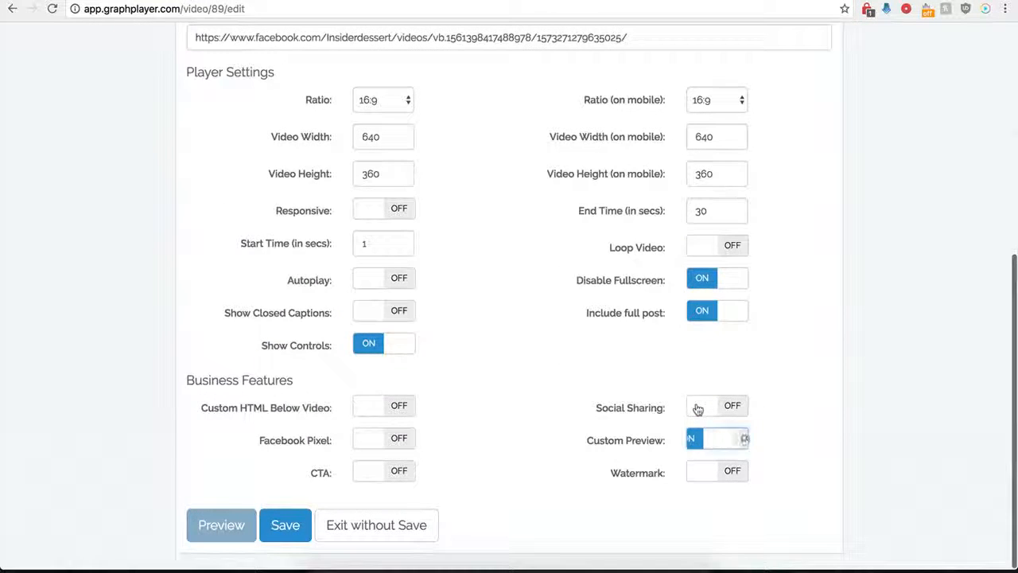
- Turn on the watermark and examine its image URL, link, click action, position, opacity and scale settings
click(733, 474)
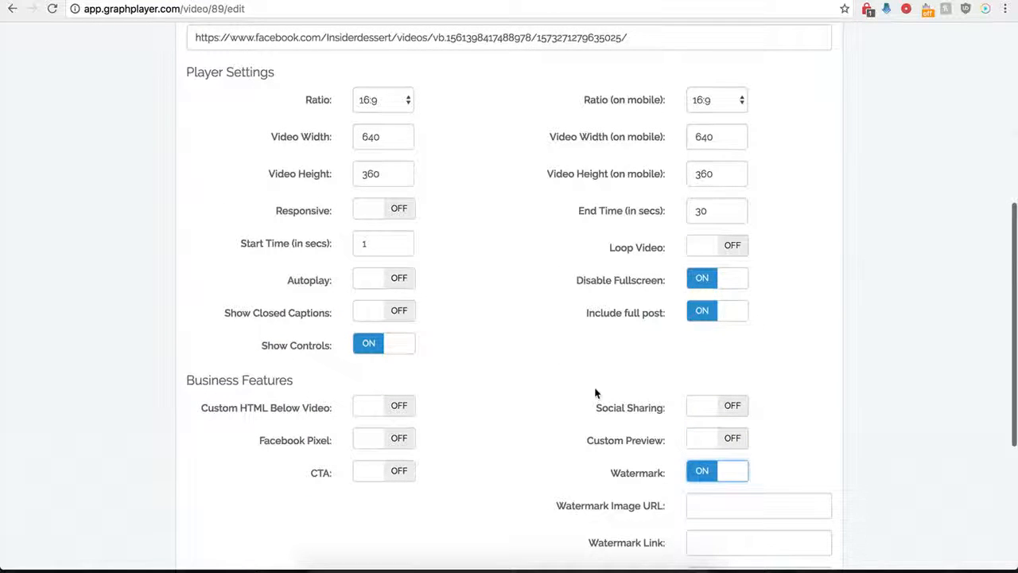
scroll(640, 485, down, 3)
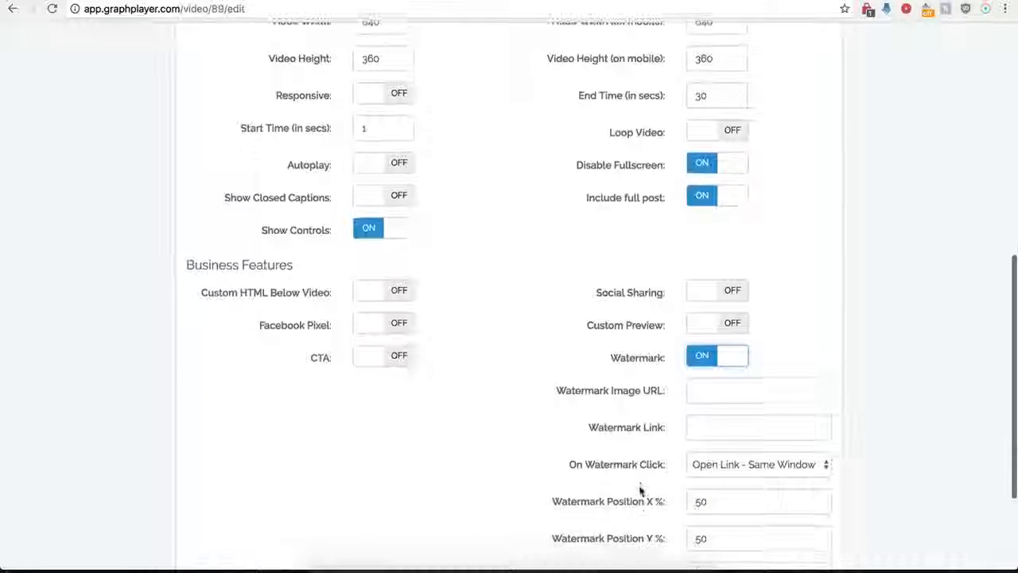
click(704, 391)
scroll(616, 422, down, 3)
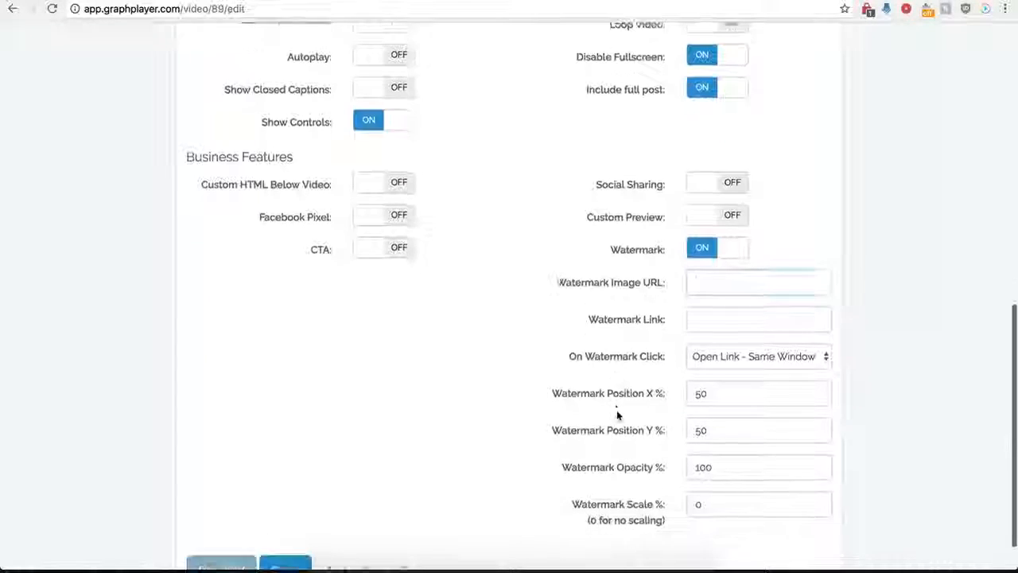
click(700, 315)
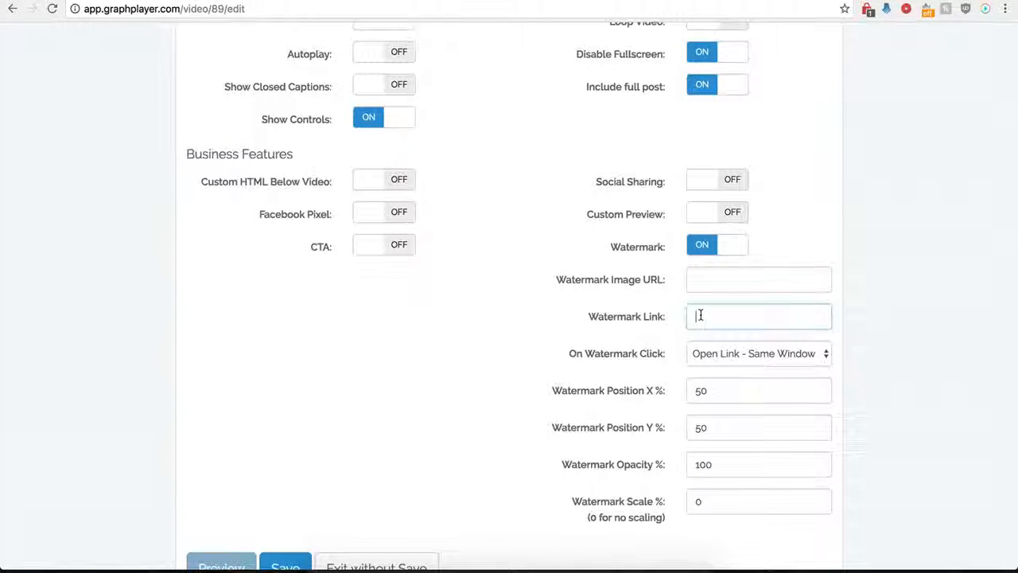
click(772, 353)
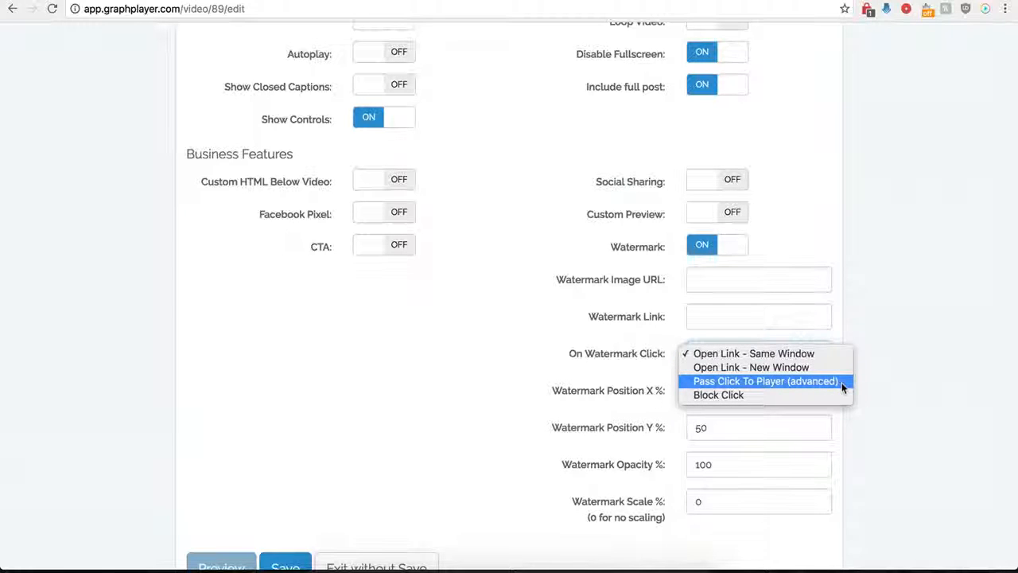
click(549, 338)
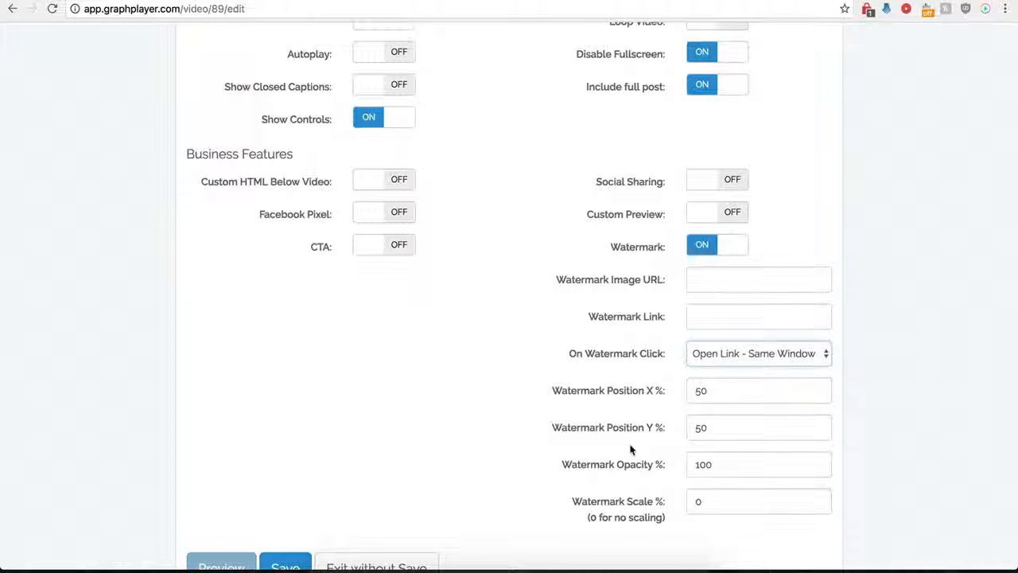
- Briefly turn on the CTA to compare its settings with the watermark's, leaving both features off
click(390, 250)
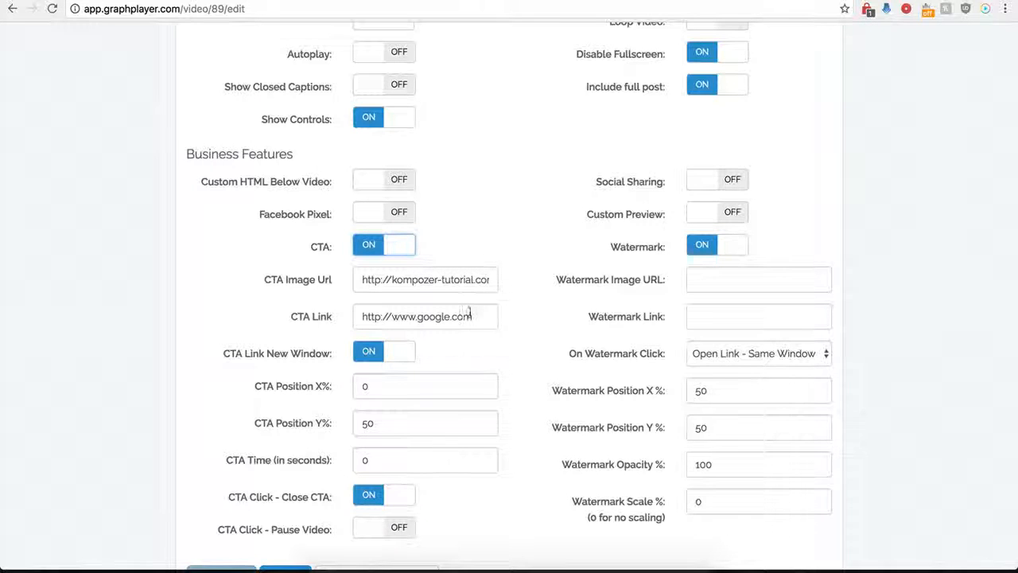
click(383, 251)
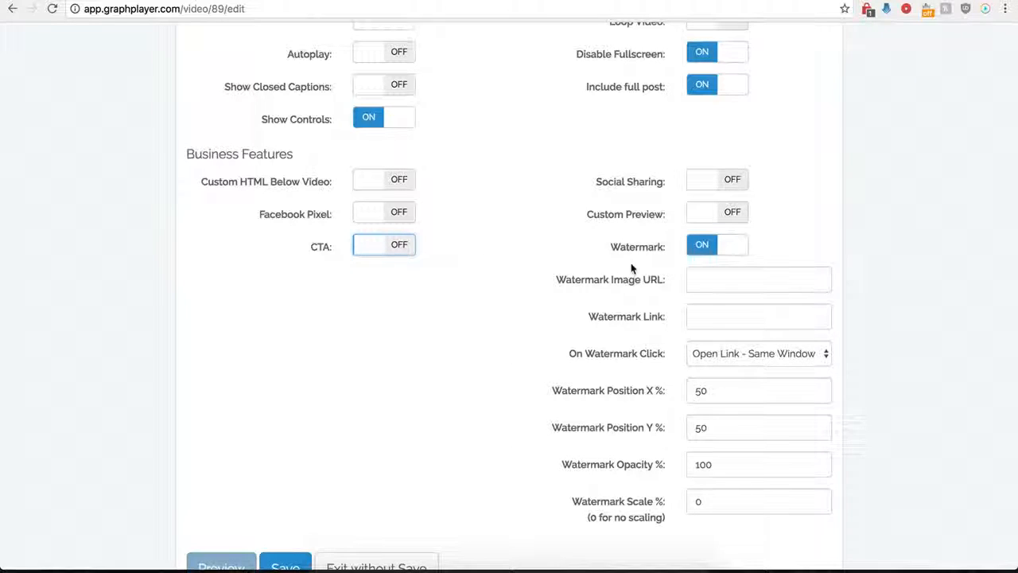
click(703, 249)
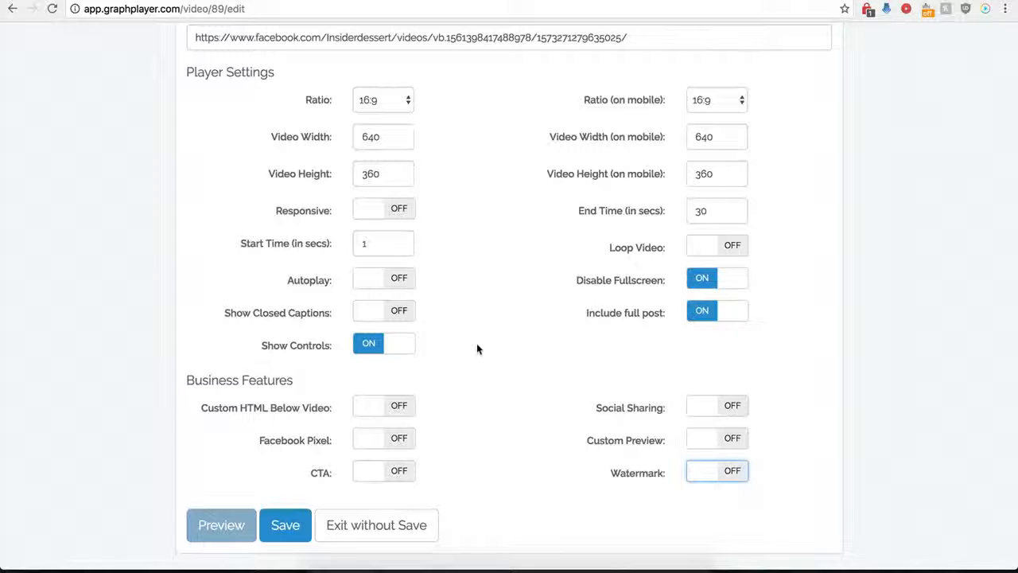